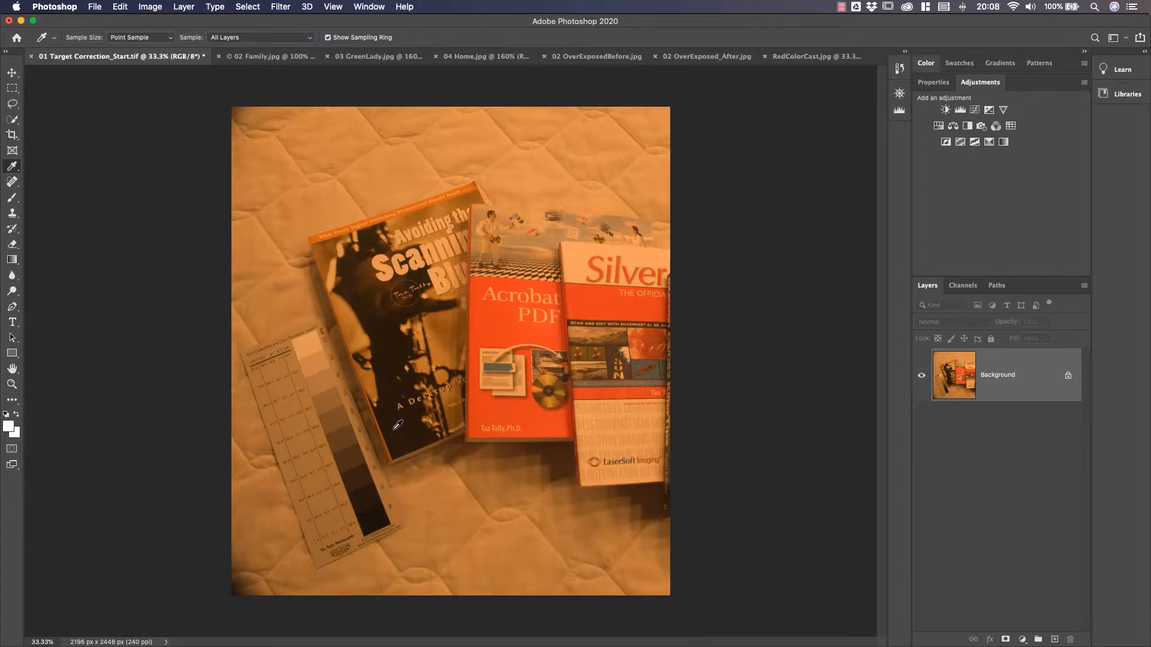
# Sample the white area of the Silver book cover and compare it with pure white in the Color Picker.
pyautogui.click(575, 259)
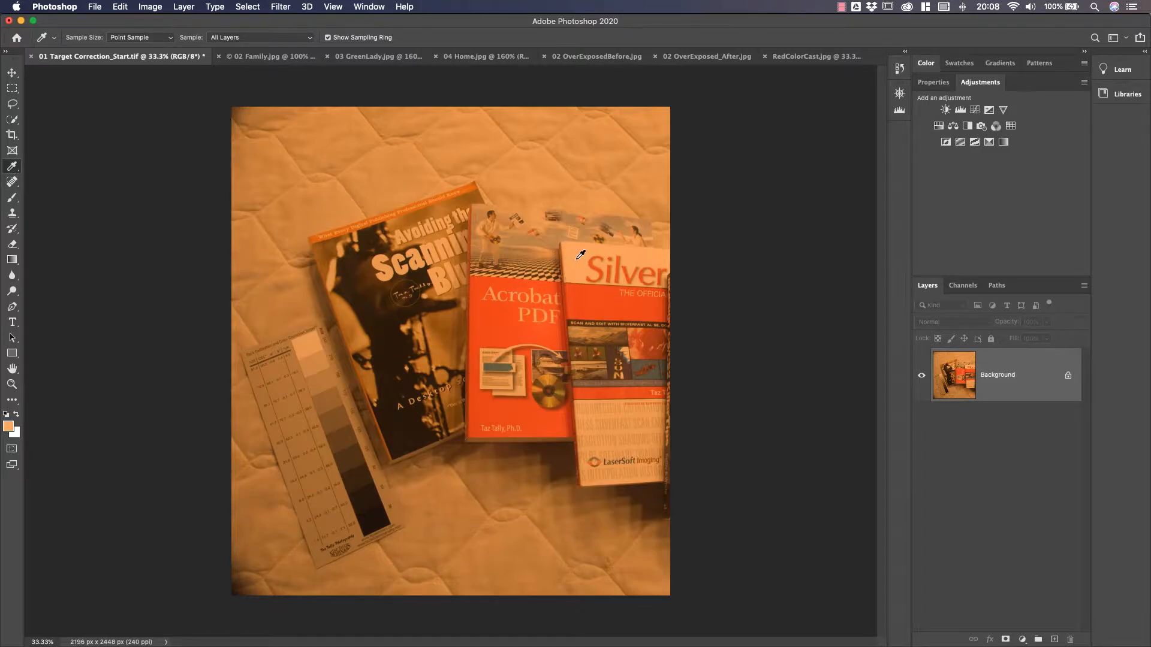
pyautogui.click(8, 427)
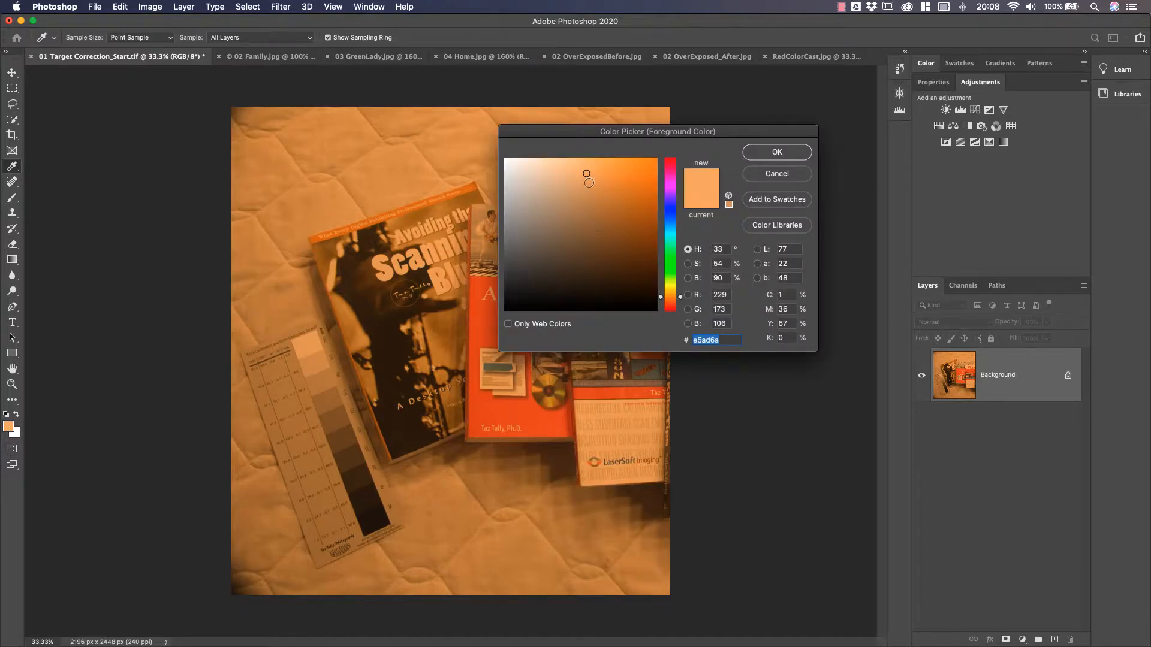
pyautogui.moveTo(587, 174); pyautogui.dragTo(480, 149)
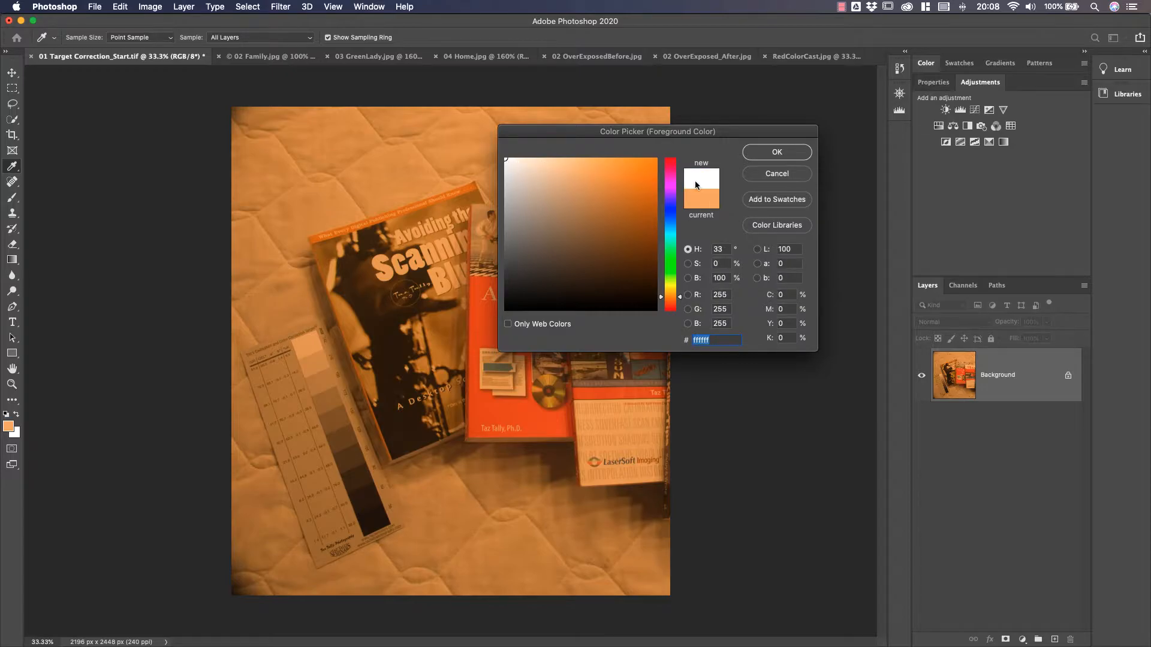
pyautogui.press('Escape')
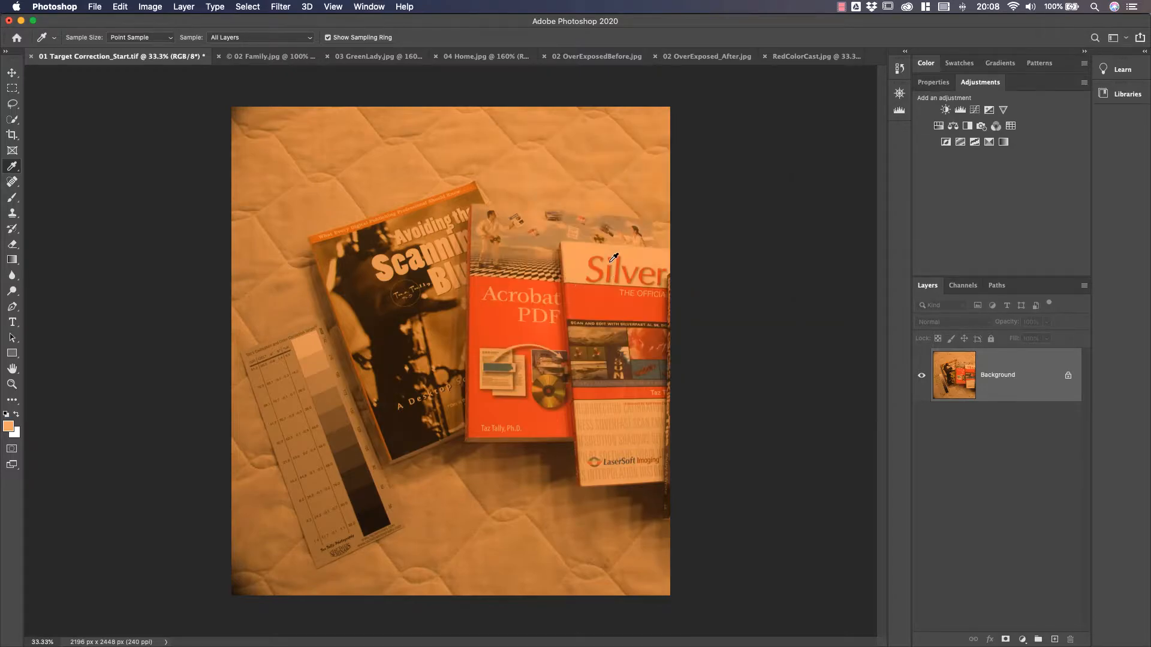
# Sample the dark lower corner of the Scanning book cover and change the foreground color to pure black, 000000.
pyautogui.click(396, 446)
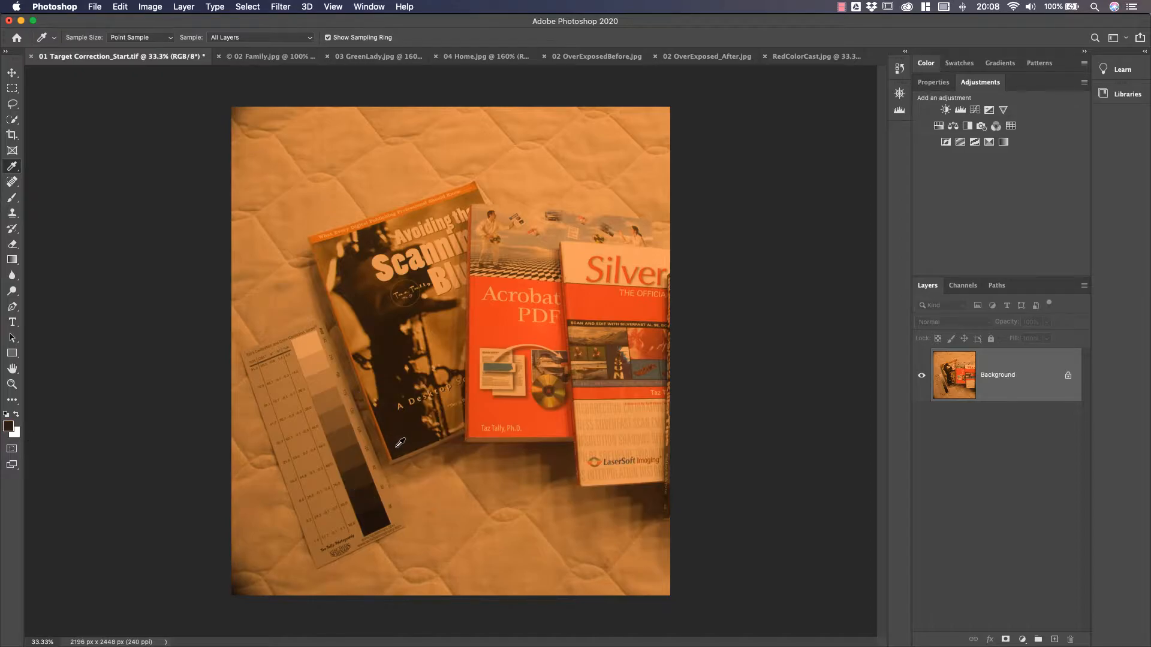
pyautogui.click(8, 427)
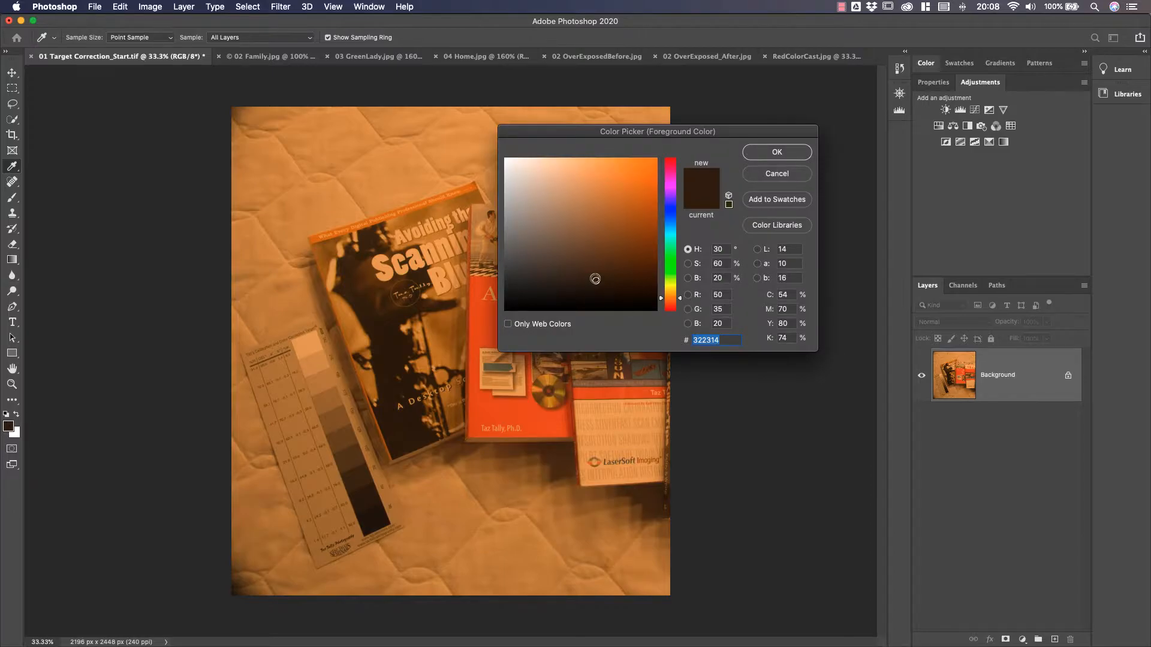
pyautogui.moveTo(596, 283); pyautogui.dragTo(490, 313)
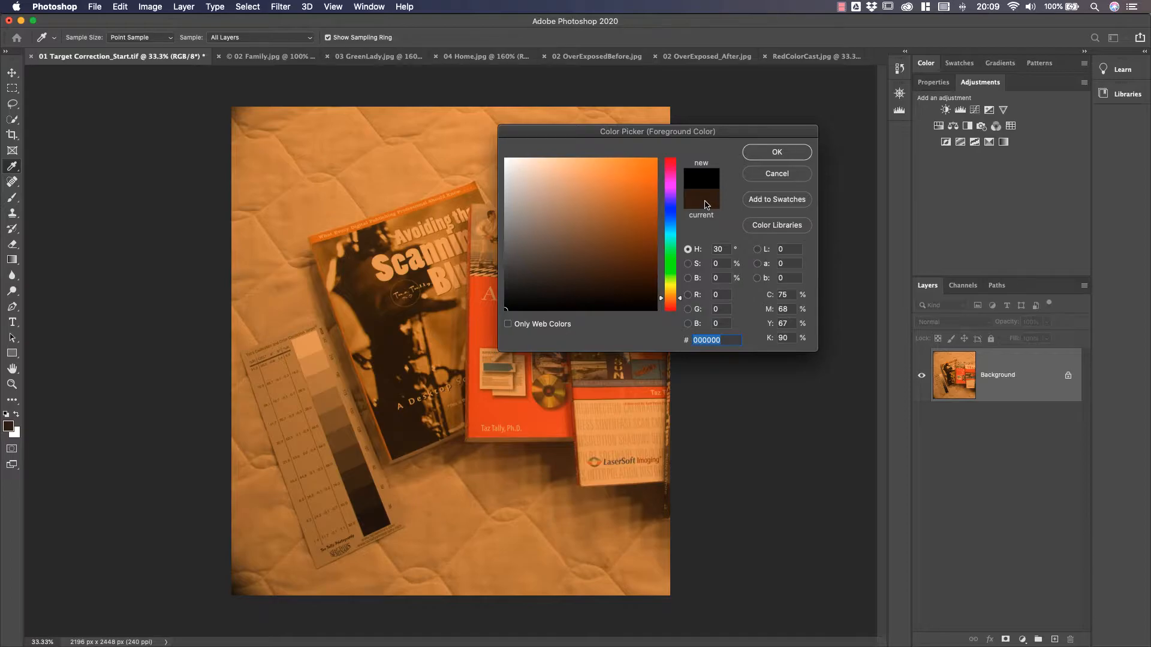
pyautogui.click(803, 154)
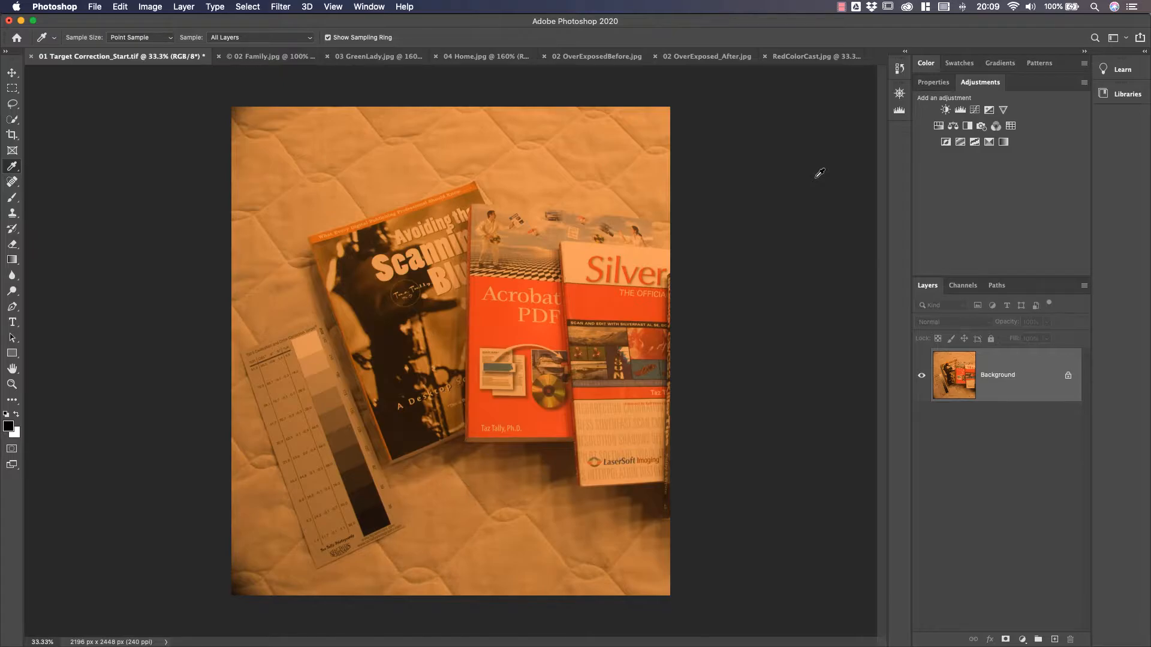
# Display the Histogram in All Channels View.
pyautogui.click(363, 9)
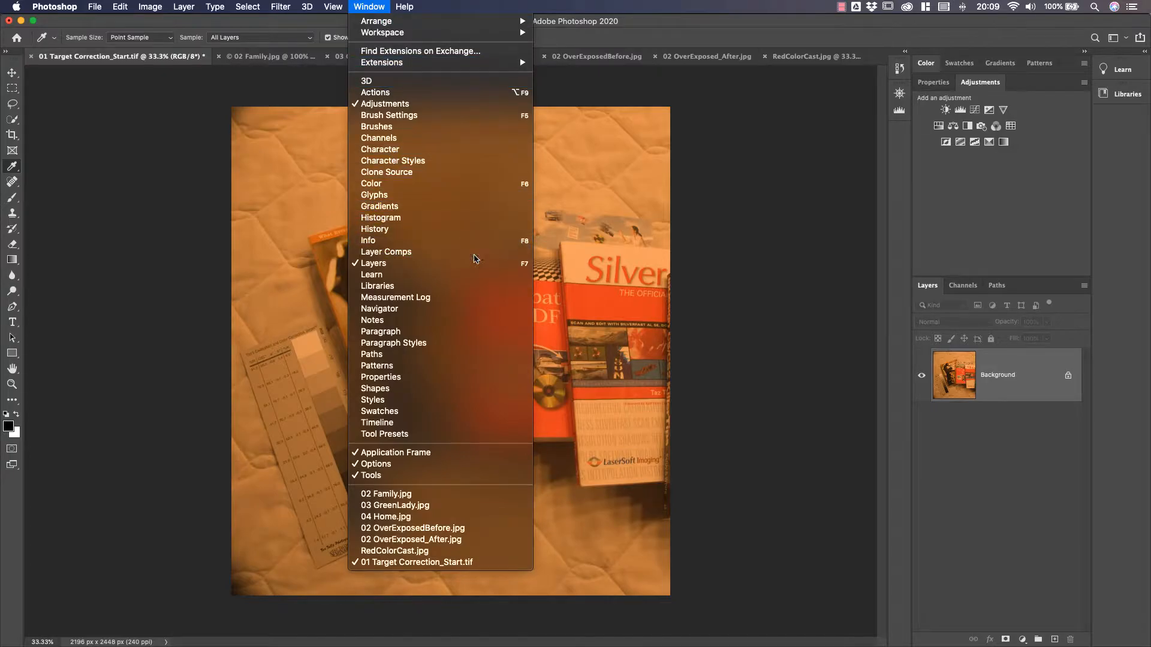
pyautogui.click(899, 112)
pyautogui.click(900, 112)
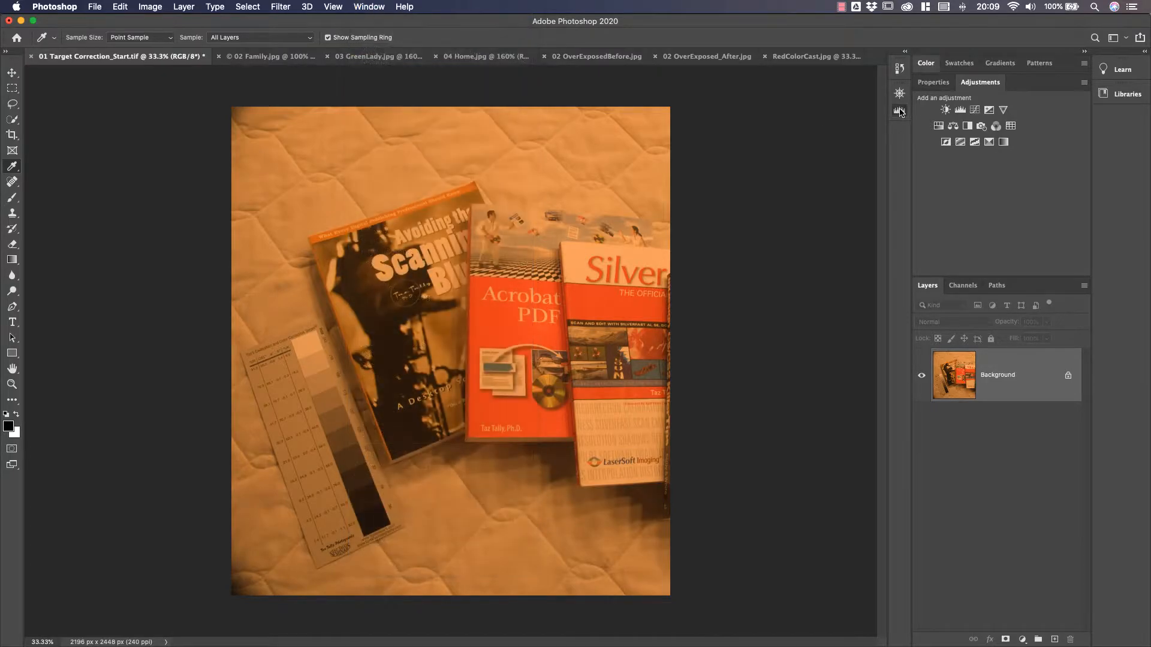
pyautogui.click(881, 90)
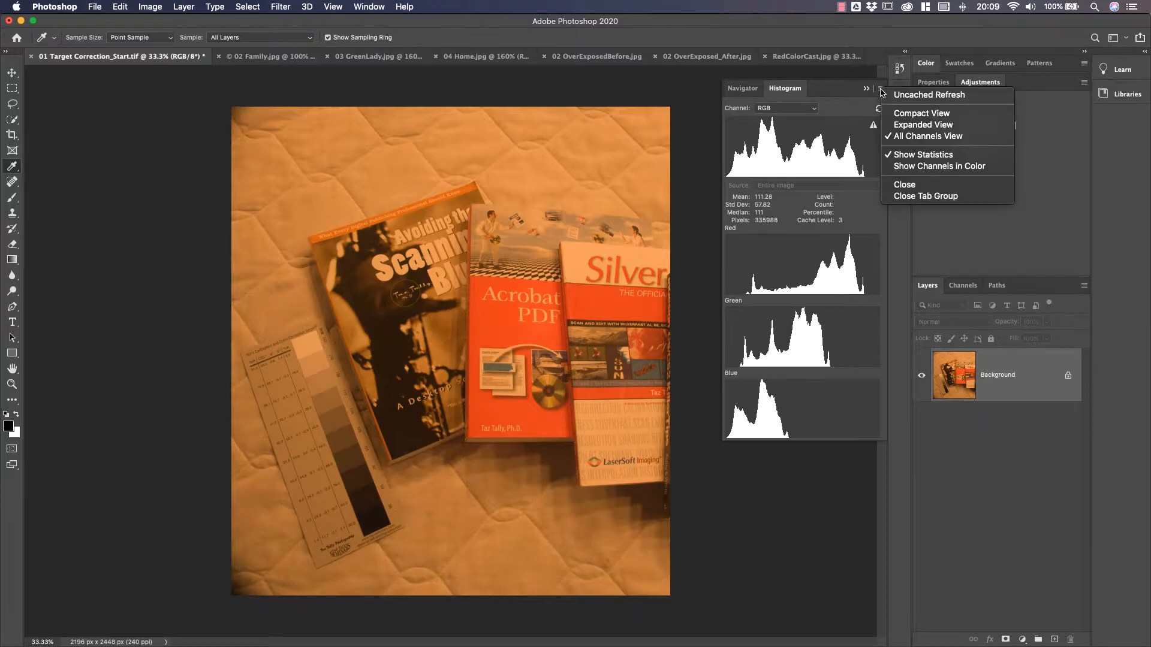
pyautogui.click(923, 136)
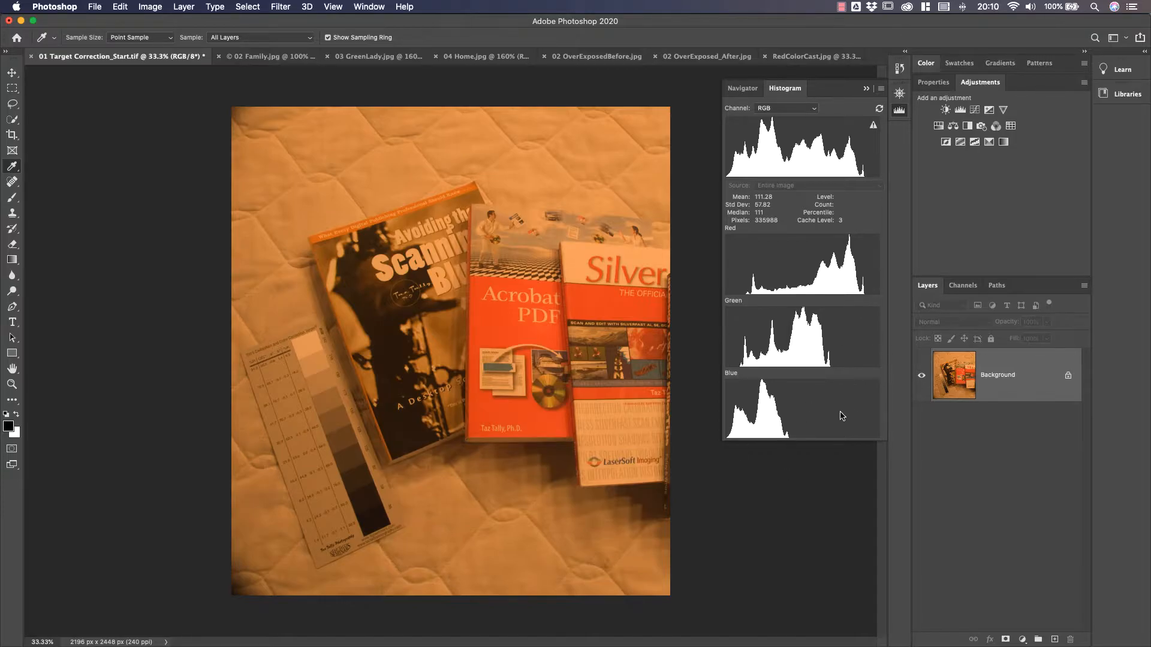
# Add a Levels adjustment layer and set its black point from the darkest patch of the gray target.
pyautogui.click(961, 110)
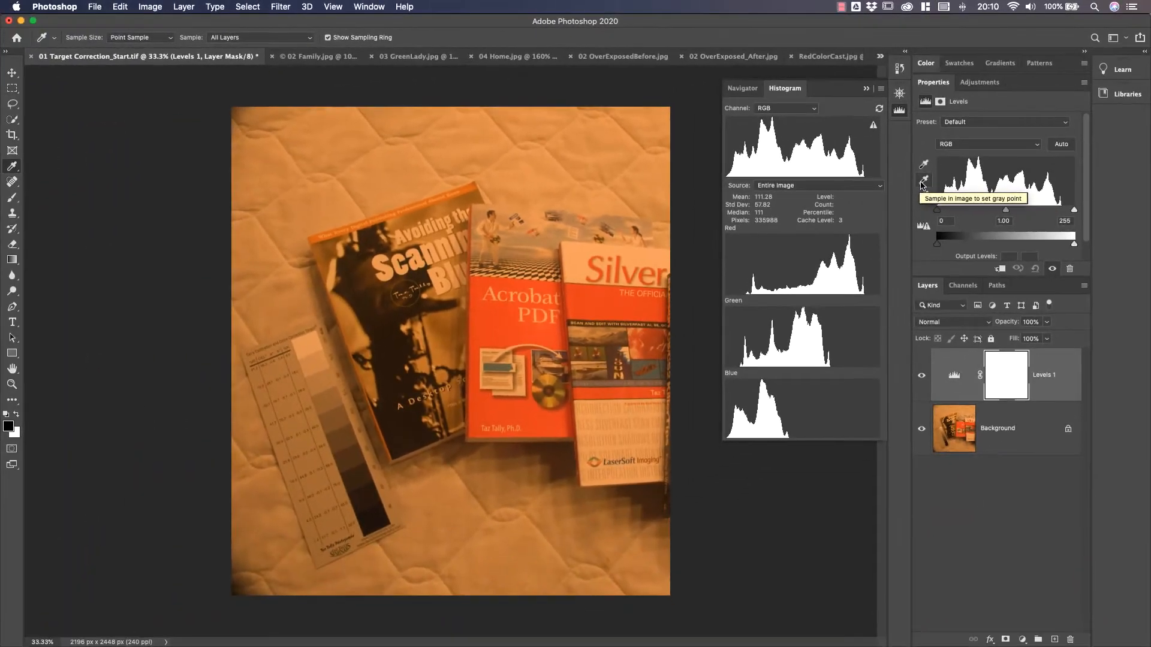
pyautogui.click(811, 271)
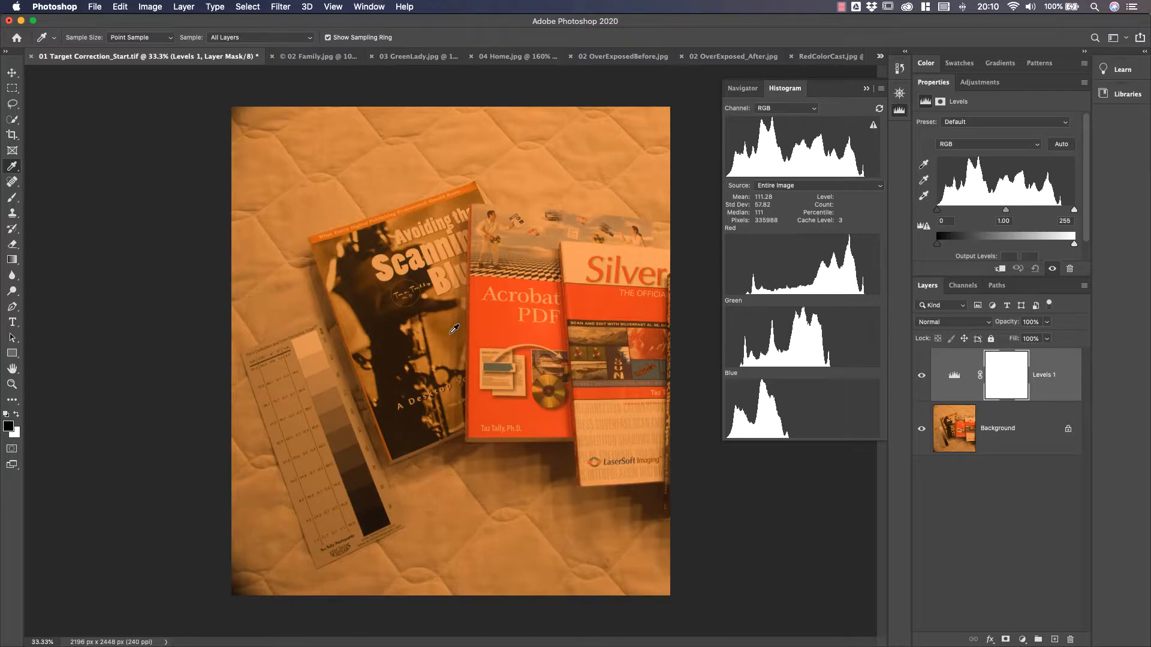
pyautogui.click(924, 167)
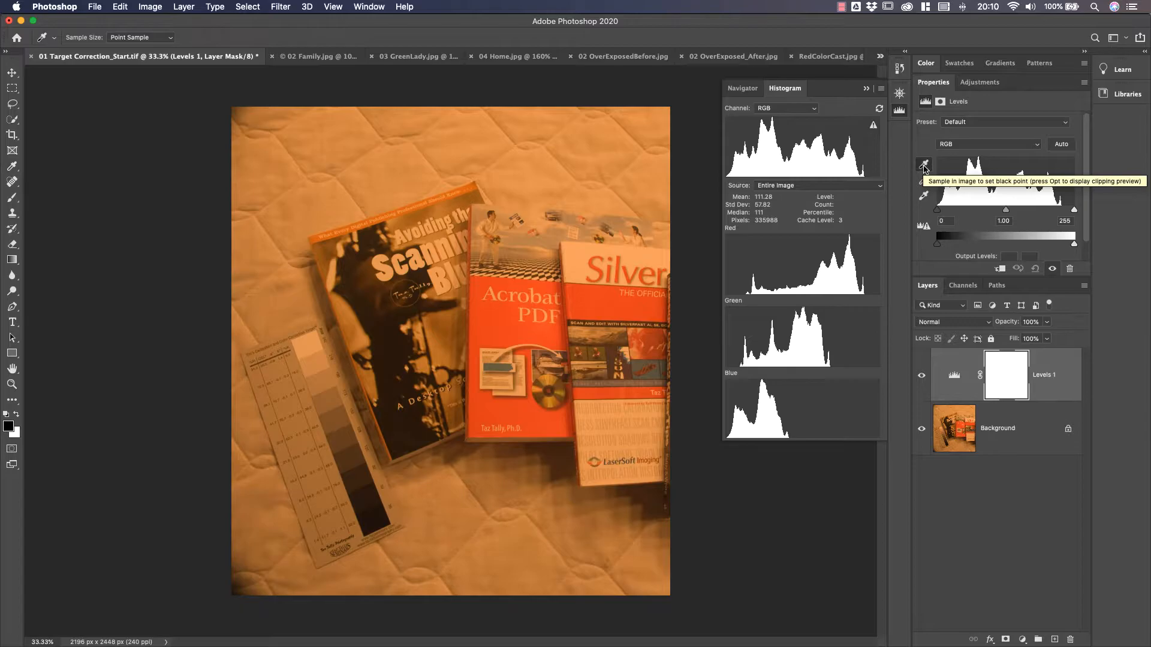
pyautogui.click(377, 517)
# Set the Levels white point from the target's white patch and the gray point from a middle gray patch.
pyautogui.click(924, 196)
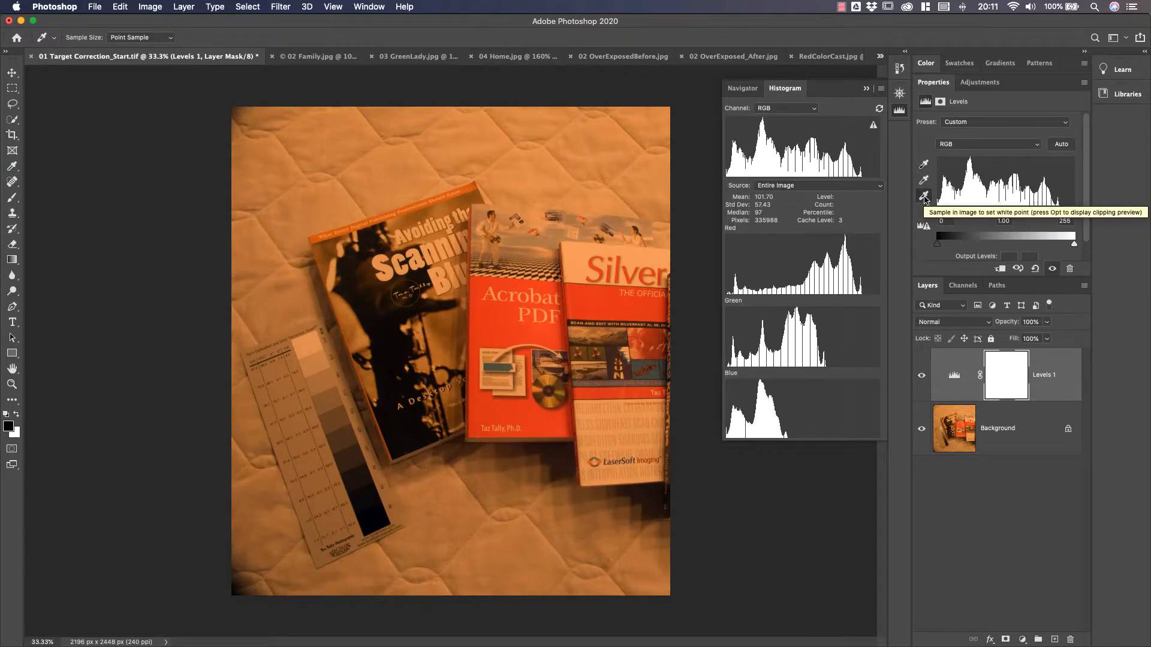
pyautogui.click(311, 341)
pyautogui.click(924, 181)
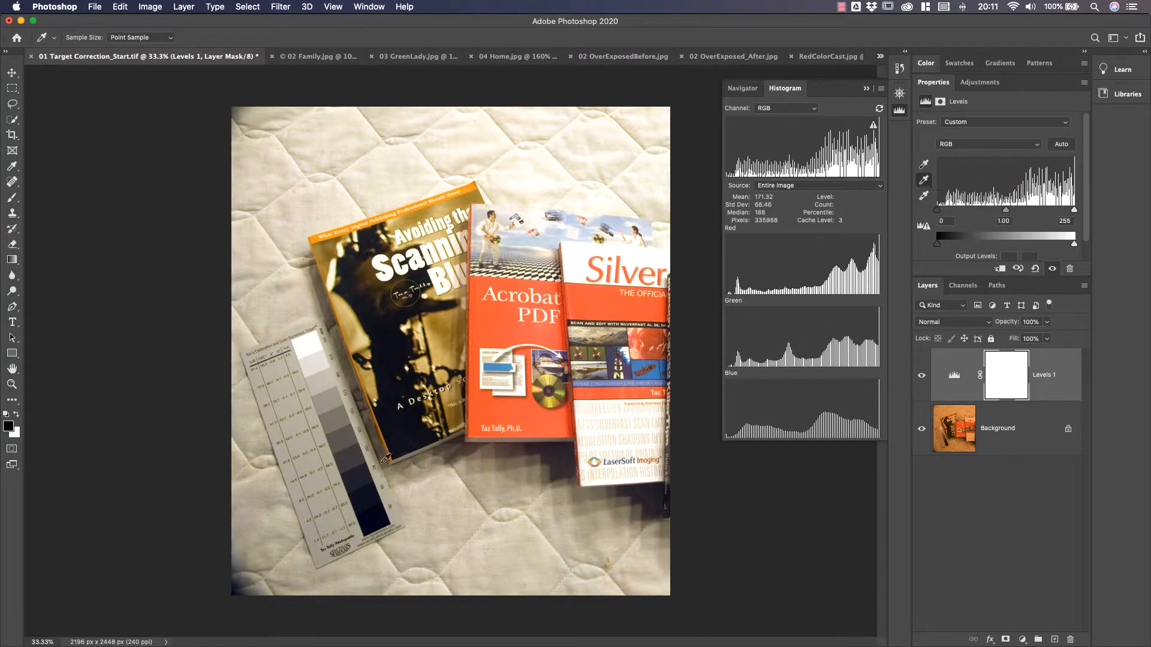
pyautogui.click(344, 434)
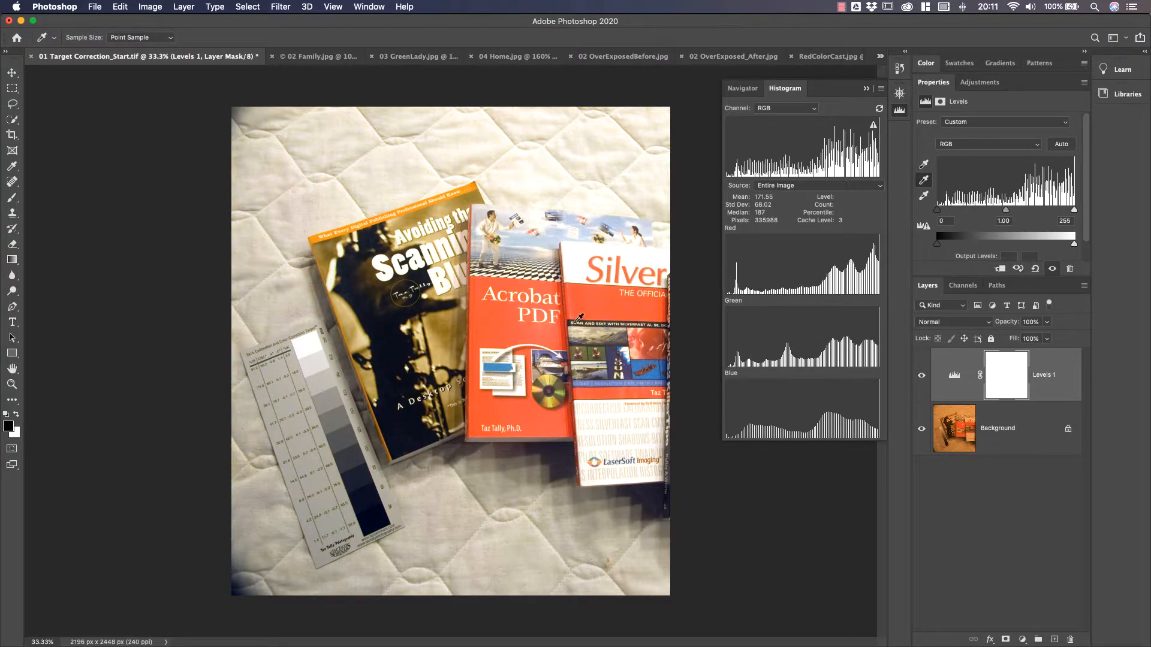
# Compare the photo with and without the Levels 1 layer and slightly adjust its midtone input level.
pyautogui.click(922, 375)
pyautogui.click(923, 376)
pyautogui.click(922, 376)
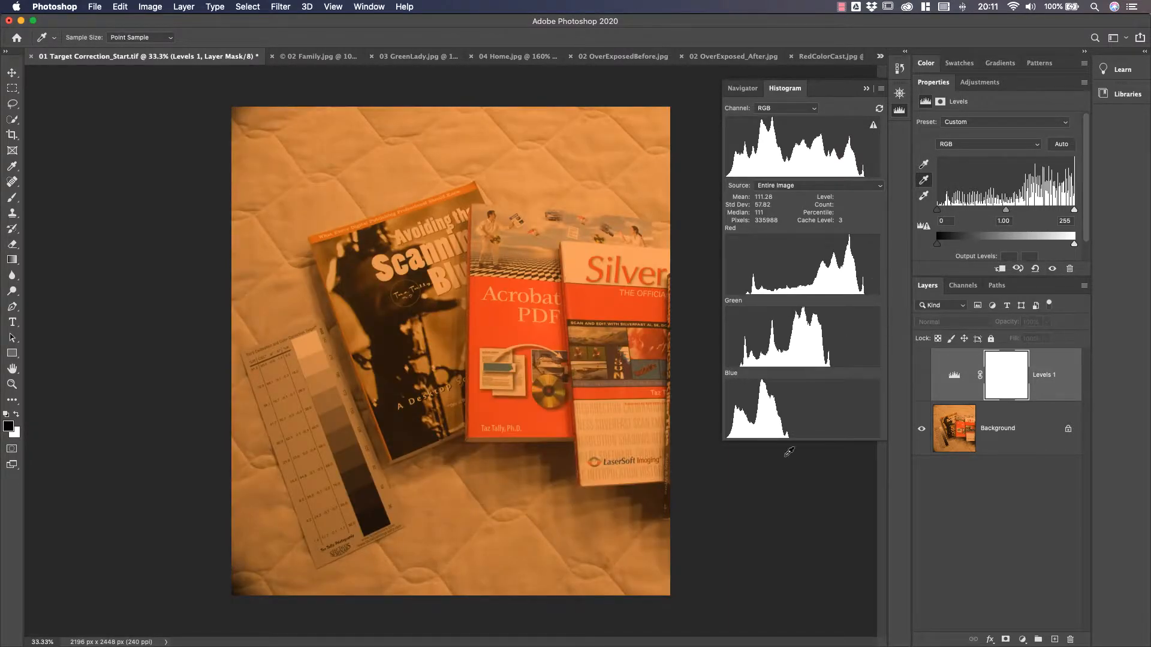
pyautogui.click(921, 377)
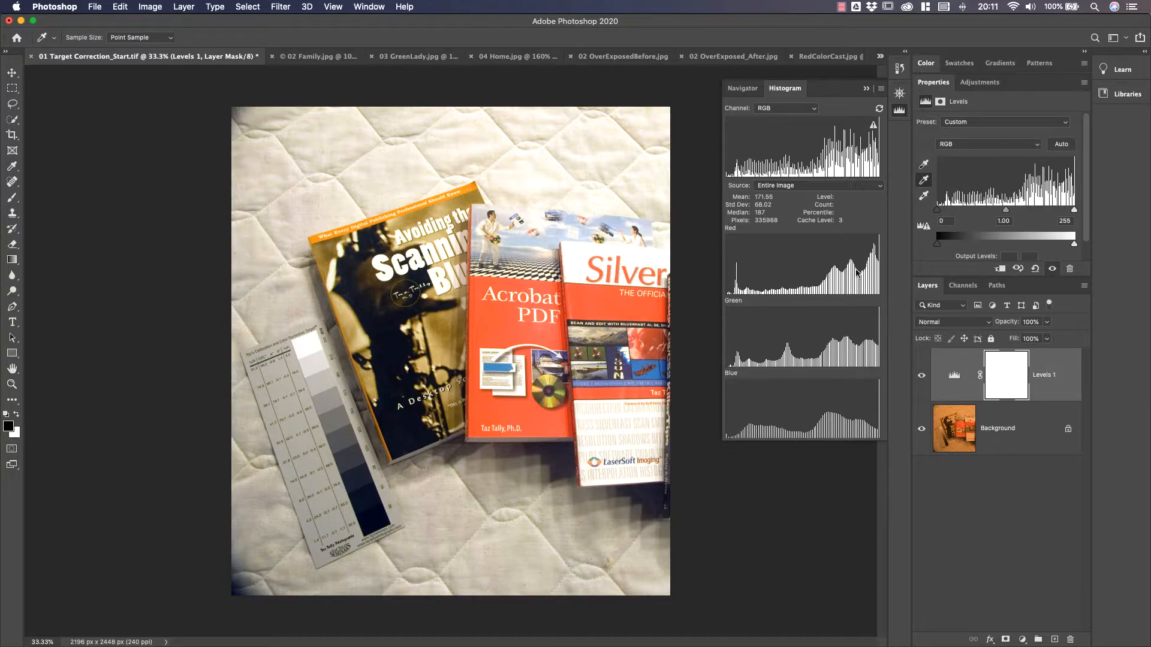
pyautogui.click(922, 376)
pyautogui.click(922, 375)
pyautogui.moveTo(1006, 211); pyautogui.dragTo(1008, 214)
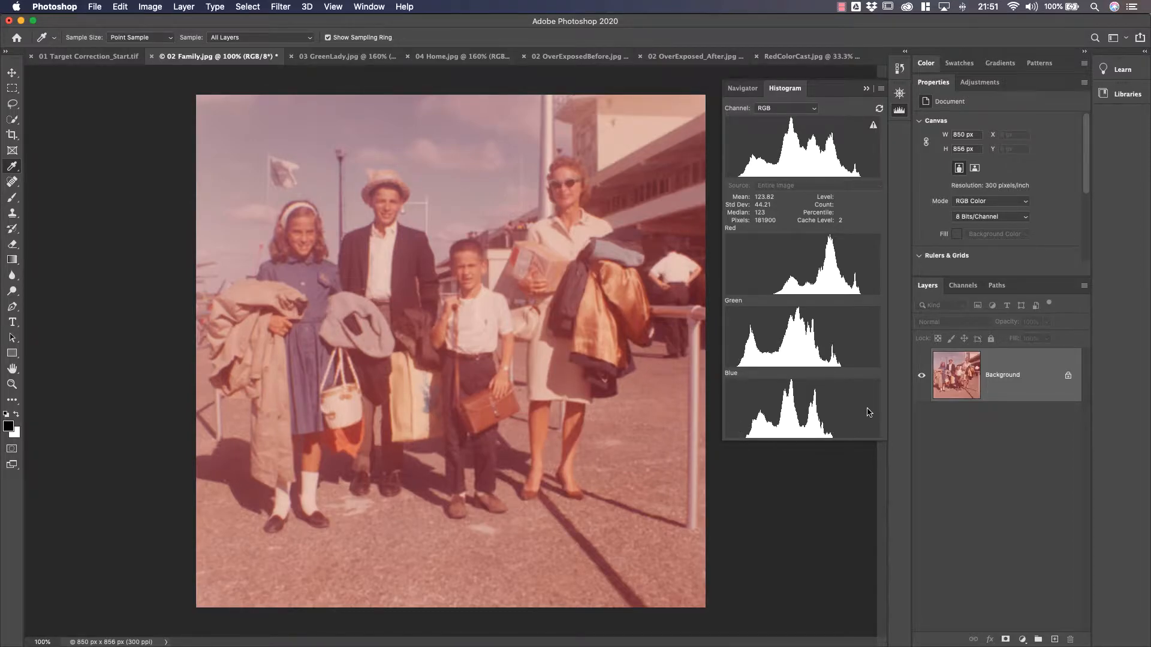
# Add a Levels adjustment layer to 02 Family.jpg and set its black point at the hat-wearing boy's dark shoes.
pyautogui.click(981, 84)
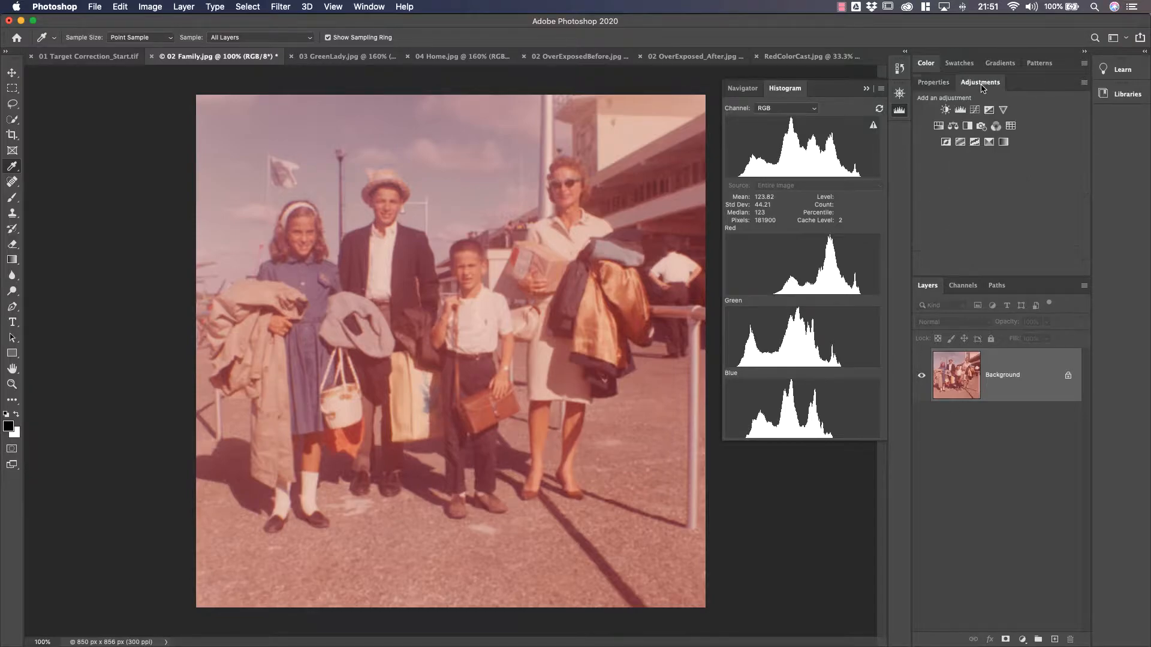
pyautogui.click(959, 111)
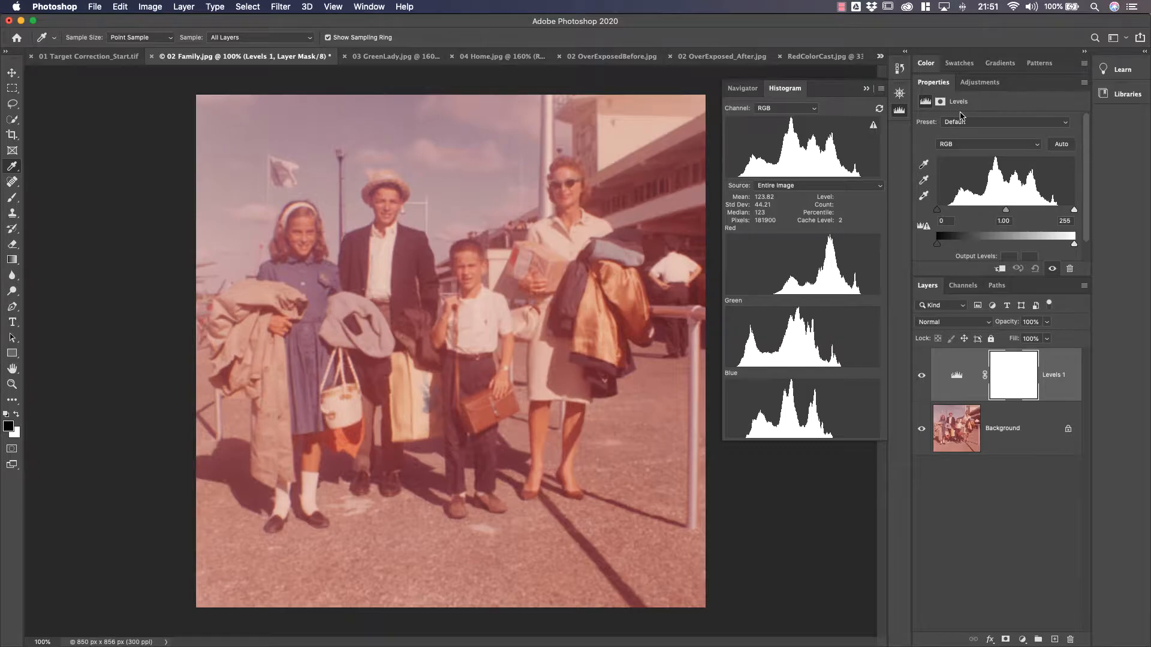
pyautogui.click(923, 166)
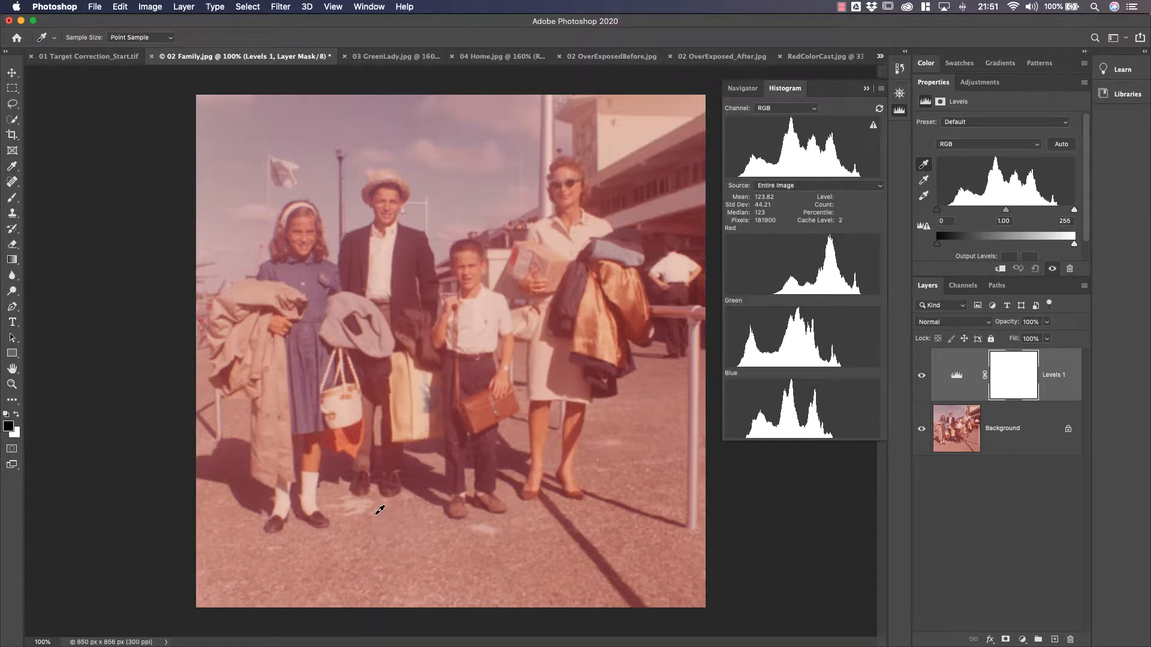
pyautogui.click(366, 473)
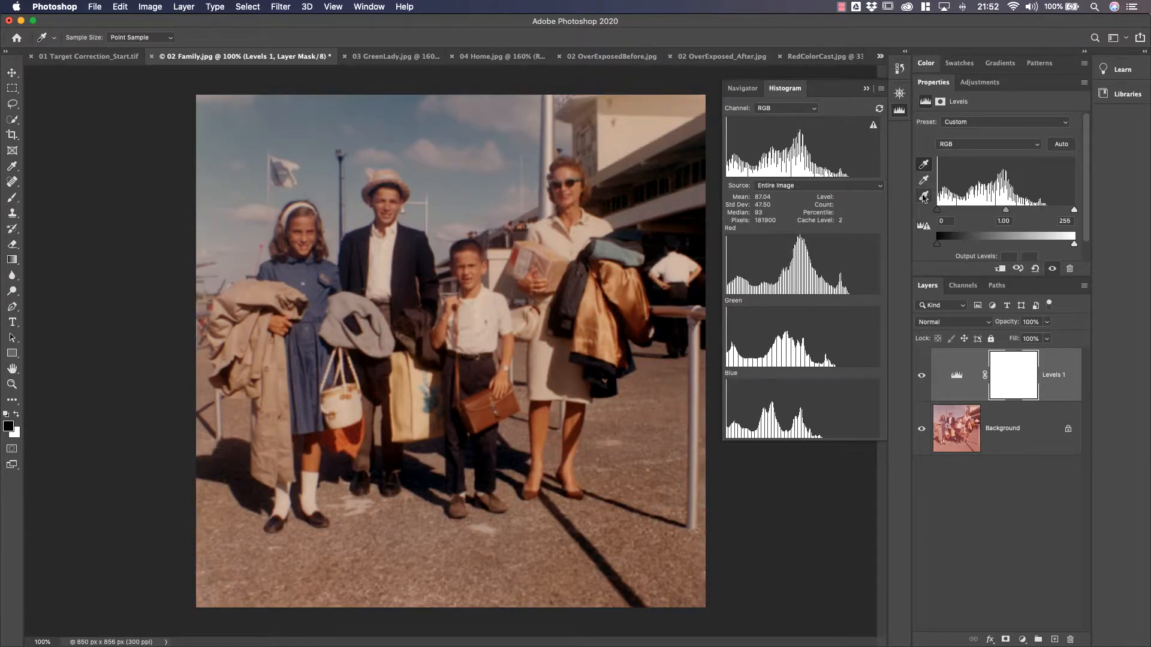
# Set the Levels white point from the hat-wearing boy's white shirt and the gray point from the pavement near the railing post.
pyautogui.click(924, 196)
pyautogui.click(388, 241)
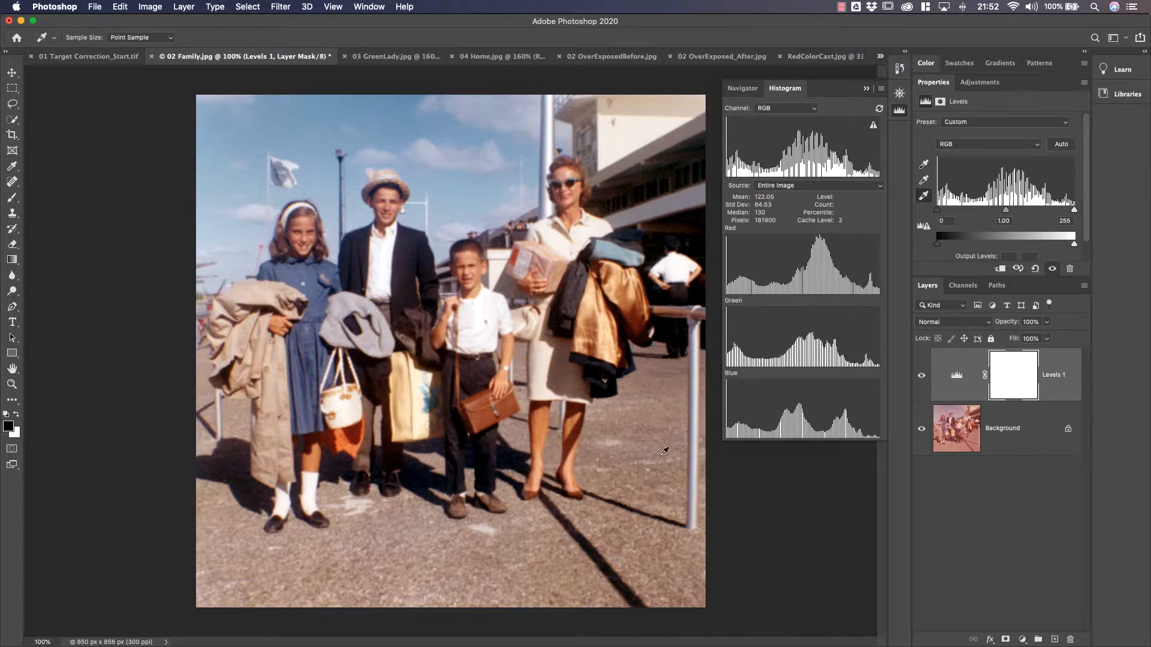
pyautogui.click(924, 180)
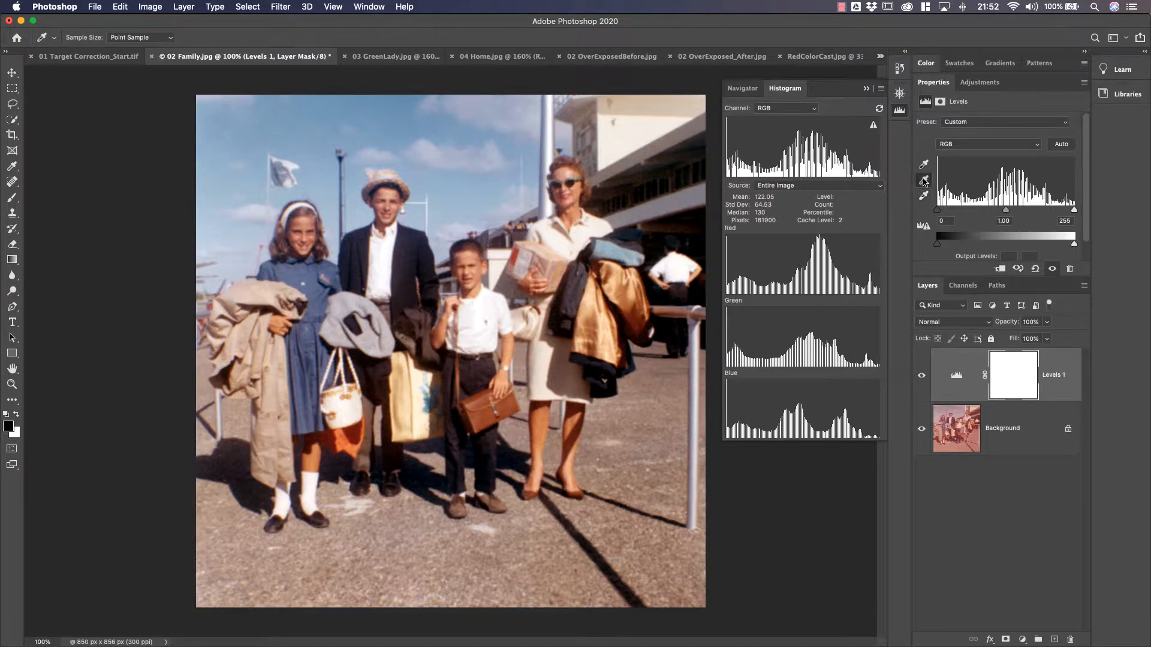
pyautogui.click(666, 442)
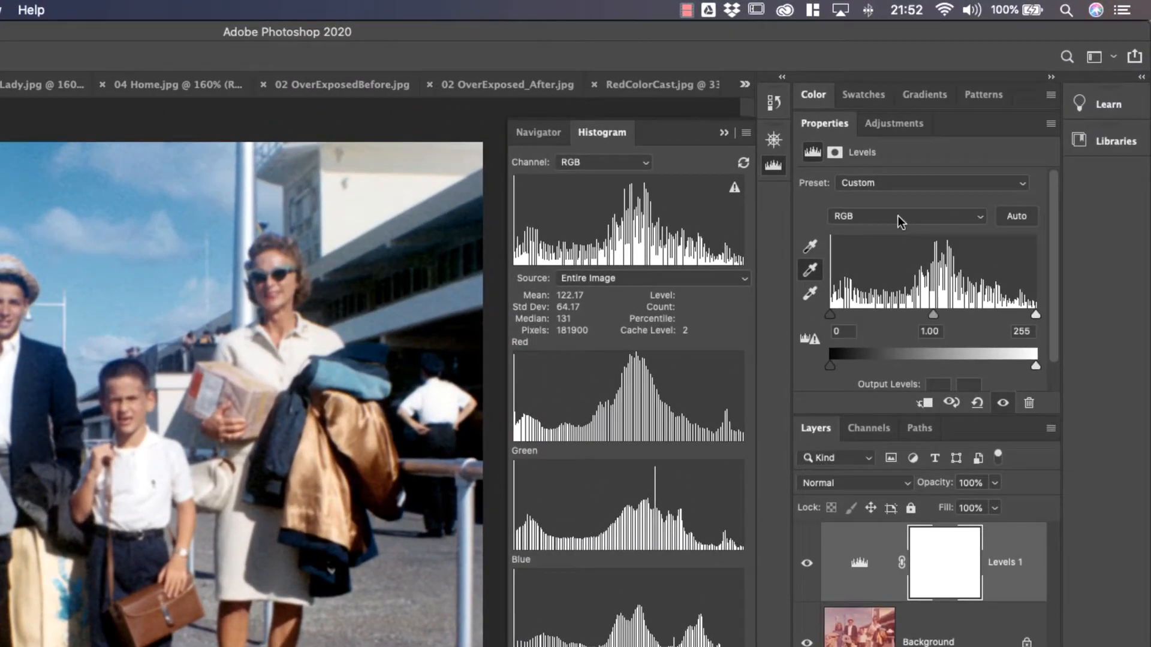
# Set the Red channel's Levels input values to 79 for the black point and 223 for the white point.
pyautogui.click(898, 217)
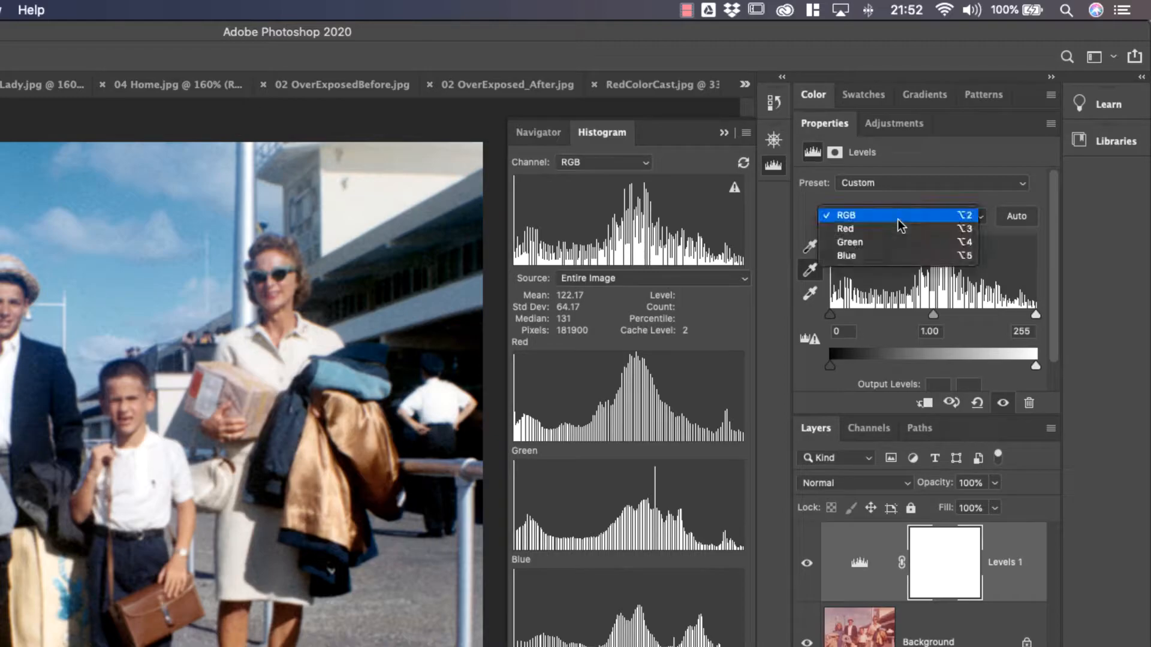
pyautogui.click(894, 229)
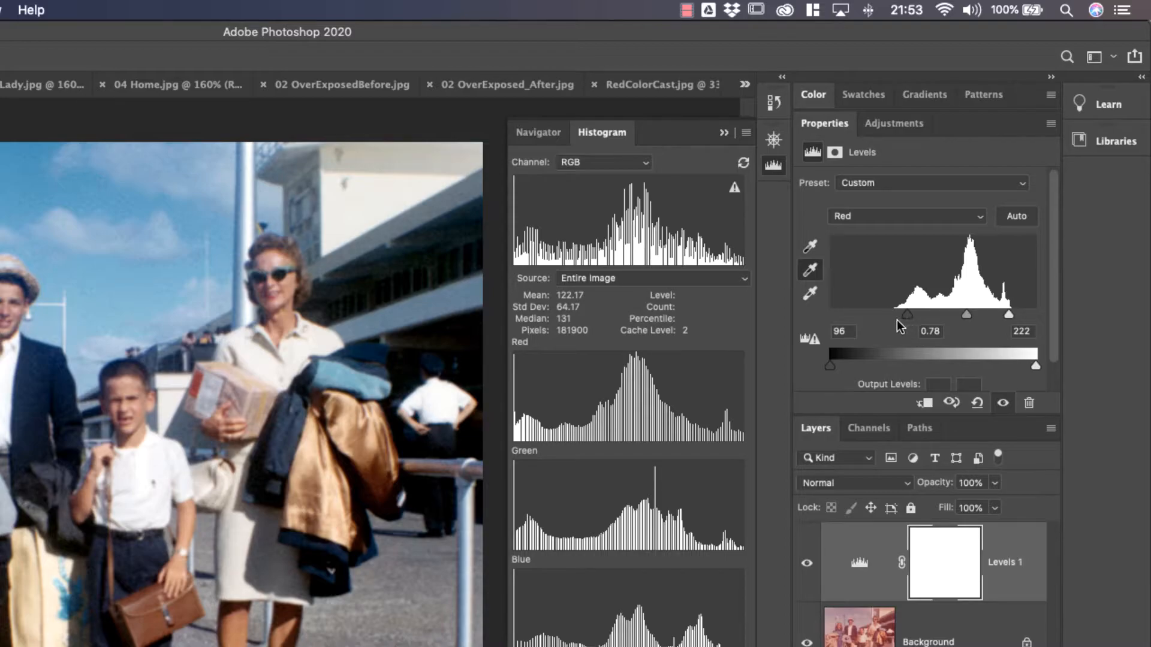
pyautogui.moveTo(905, 317); pyautogui.dragTo(896, 313)
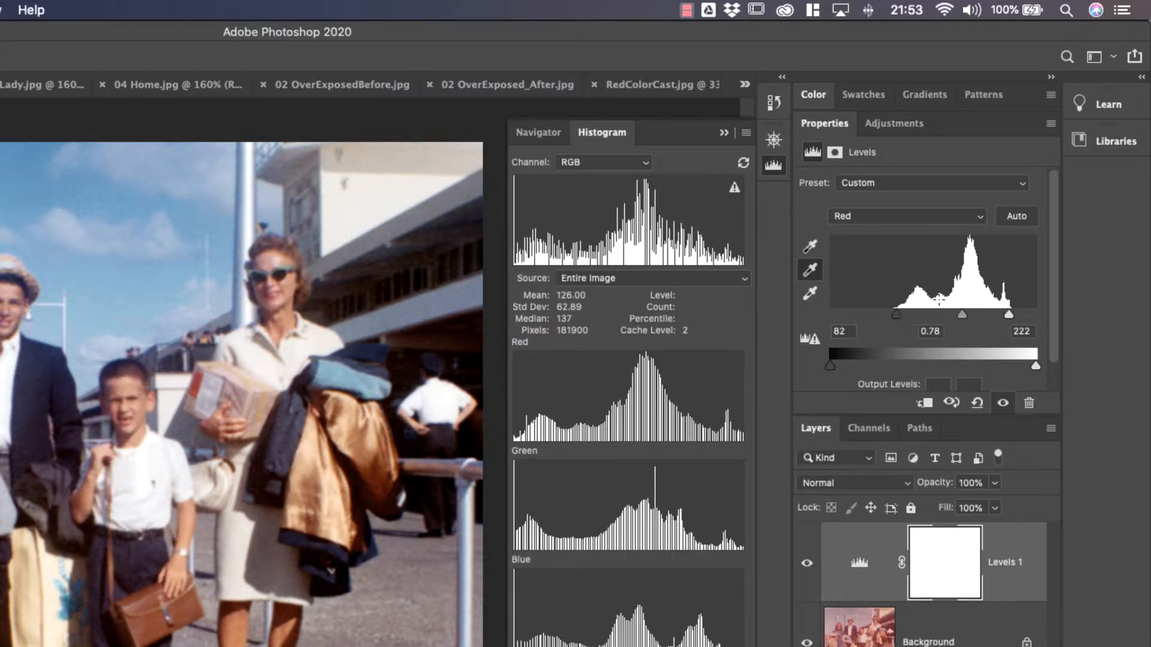
pyautogui.moveTo(1009, 315); pyautogui.dragTo(1009, 315)
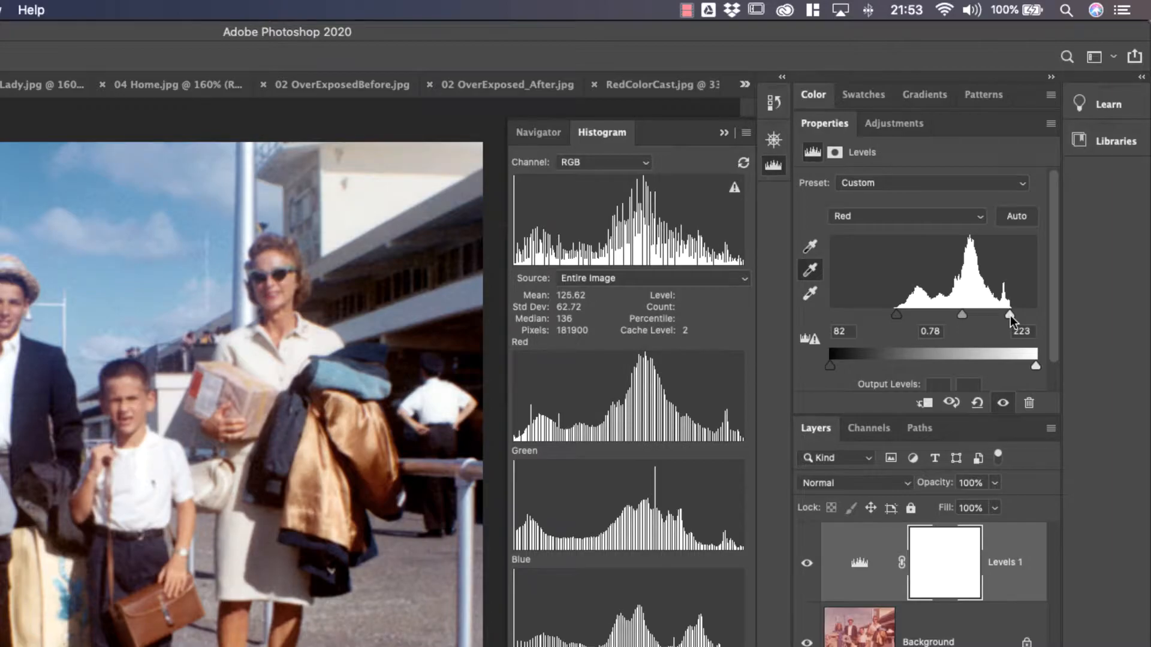
pyautogui.moveTo(905, 313); pyautogui.dragTo(893, 315)
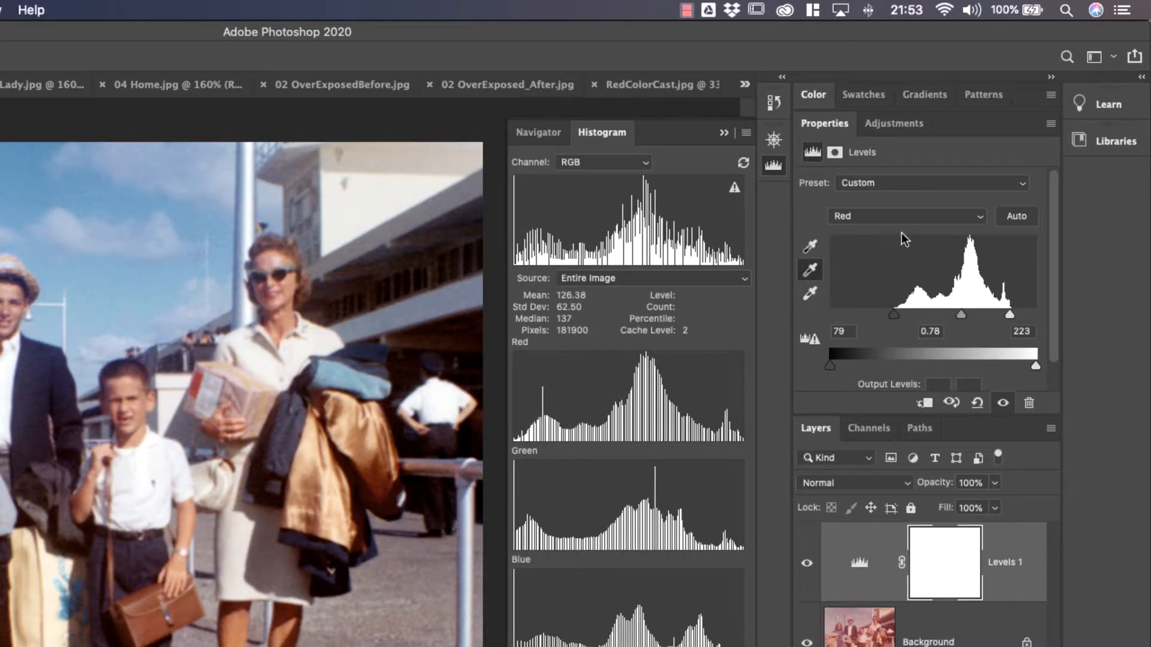
# Set the Green channel's Levels input values to 21 for the black point and 190 for the white point.
pyautogui.click(885, 218)
pyautogui.click(882, 230)
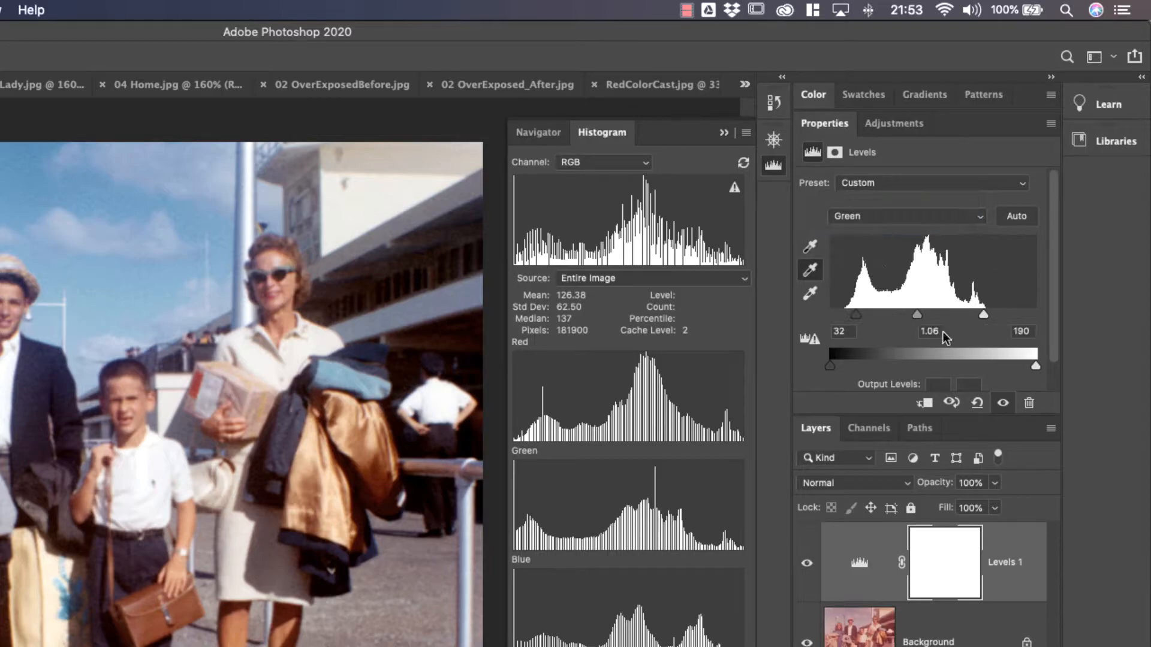
pyautogui.moveTo(858, 318); pyautogui.dragTo(848, 318)
pyautogui.moveTo(983, 316); pyautogui.dragTo(983, 316)
# Set the Blue channel's black input level to 37 and return the Levels adjustment to the RGB composite.
pyautogui.click(885, 219)
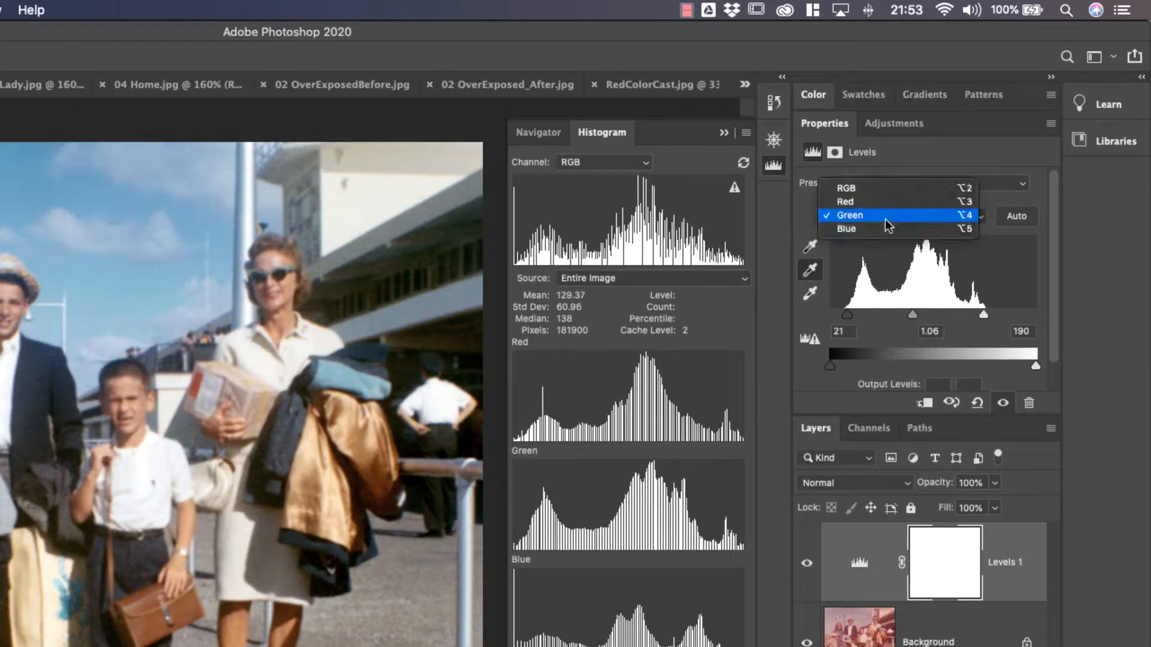
pyautogui.click(885, 231)
pyautogui.moveTo(867, 316); pyautogui.dragTo(860, 318)
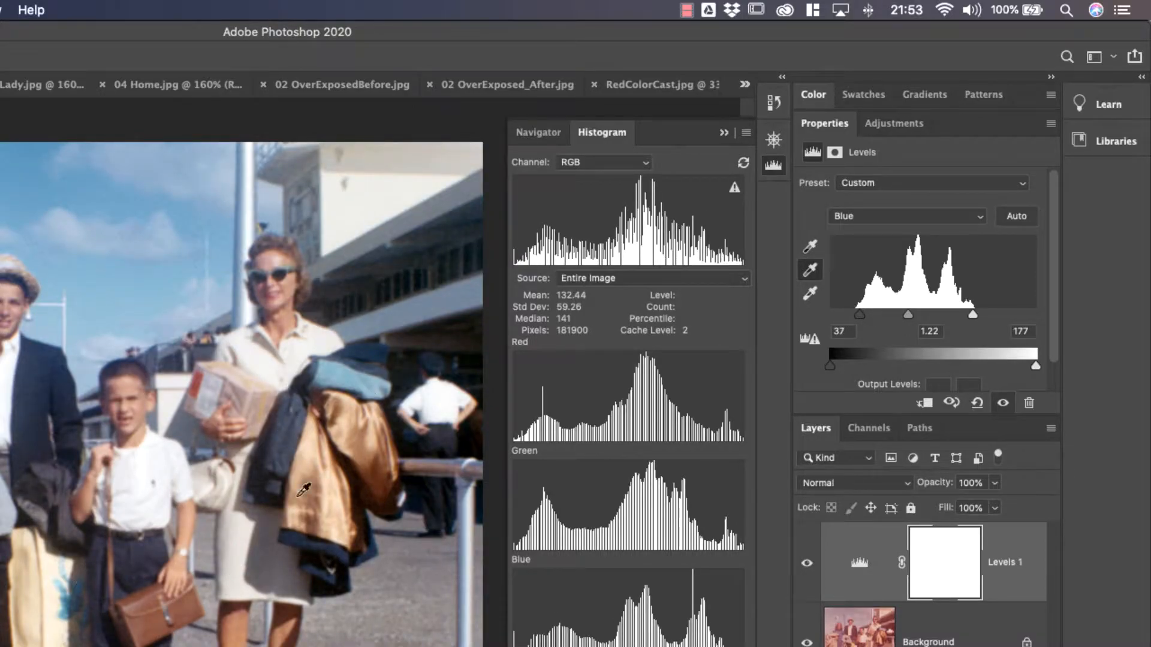
pyautogui.click(894, 215)
pyautogui.click(891, 175)
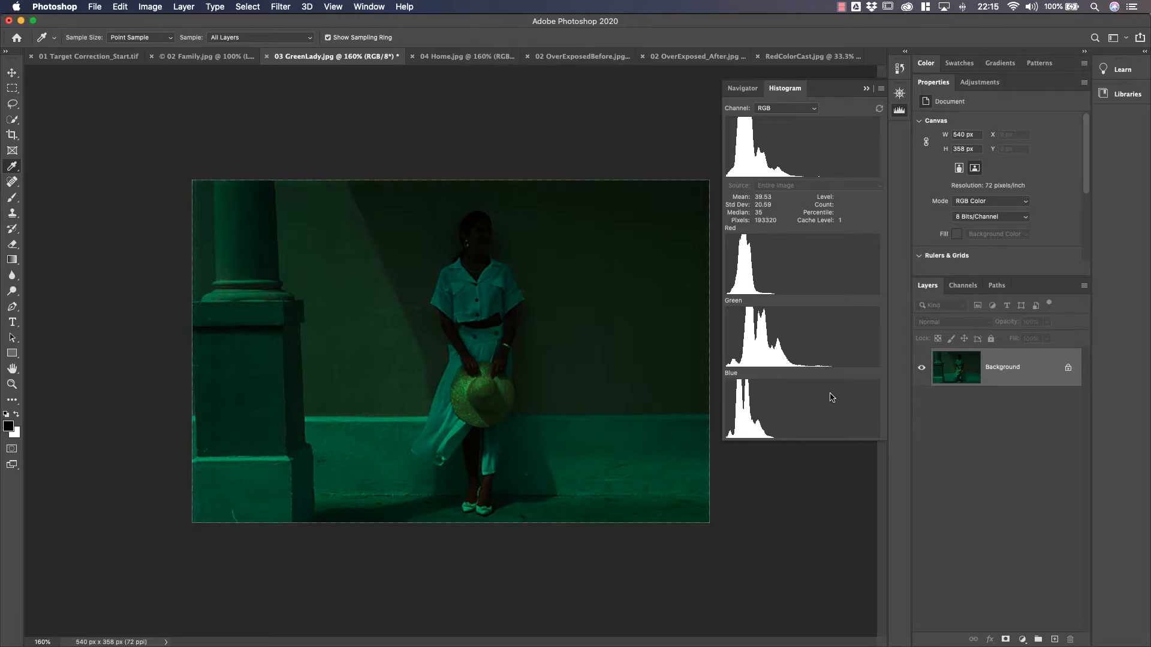
# Add a Levels adjustment layer to 03 GreenLady.jpg.
pyautogui.click(981, 82)
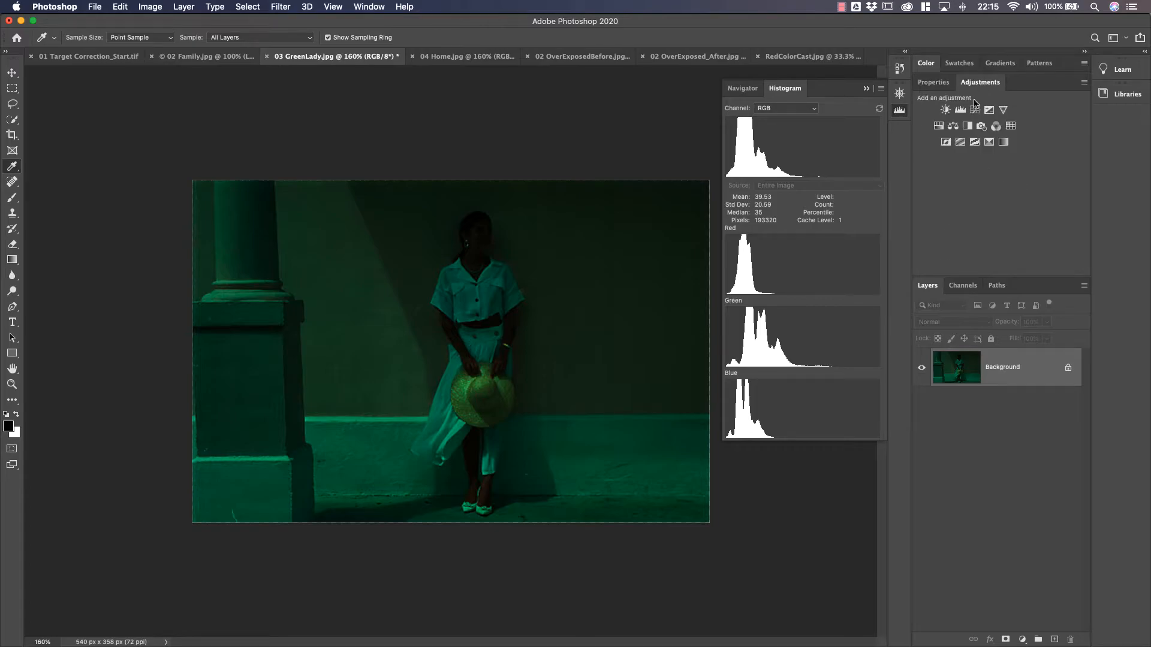
pyautogui.click(960, 110)
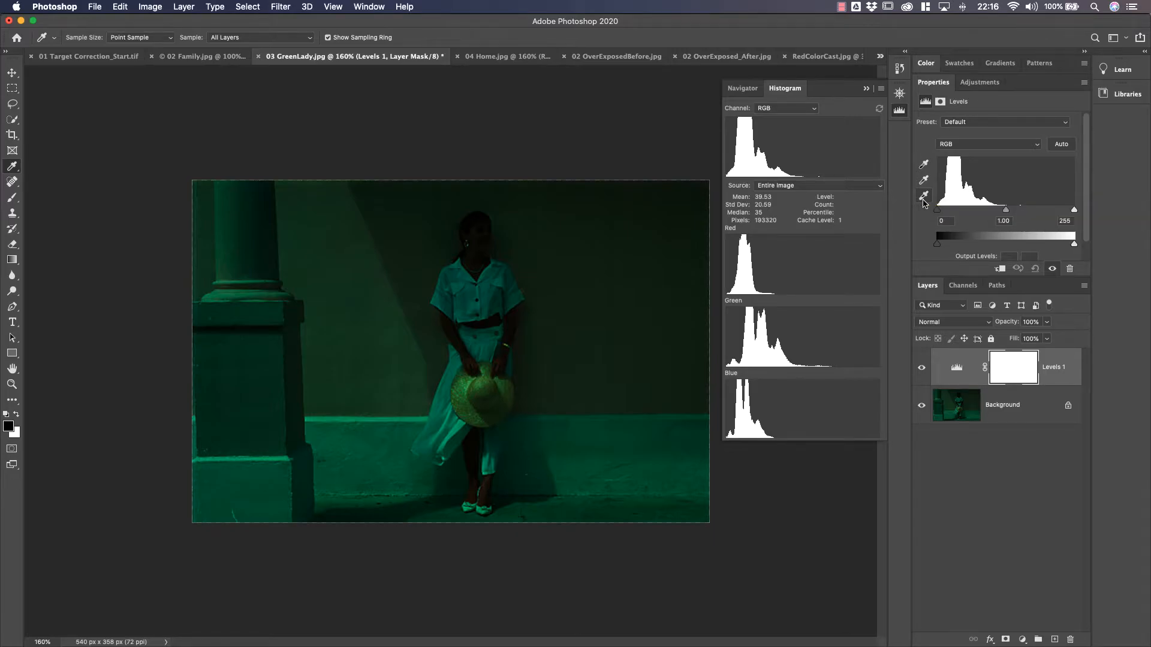
# Try sampling the pillar's dark face as black point, the woman's shirt as white point and the pavement as gray point, and reset the Levels adjustment.
pyautogui.click(924, 164)
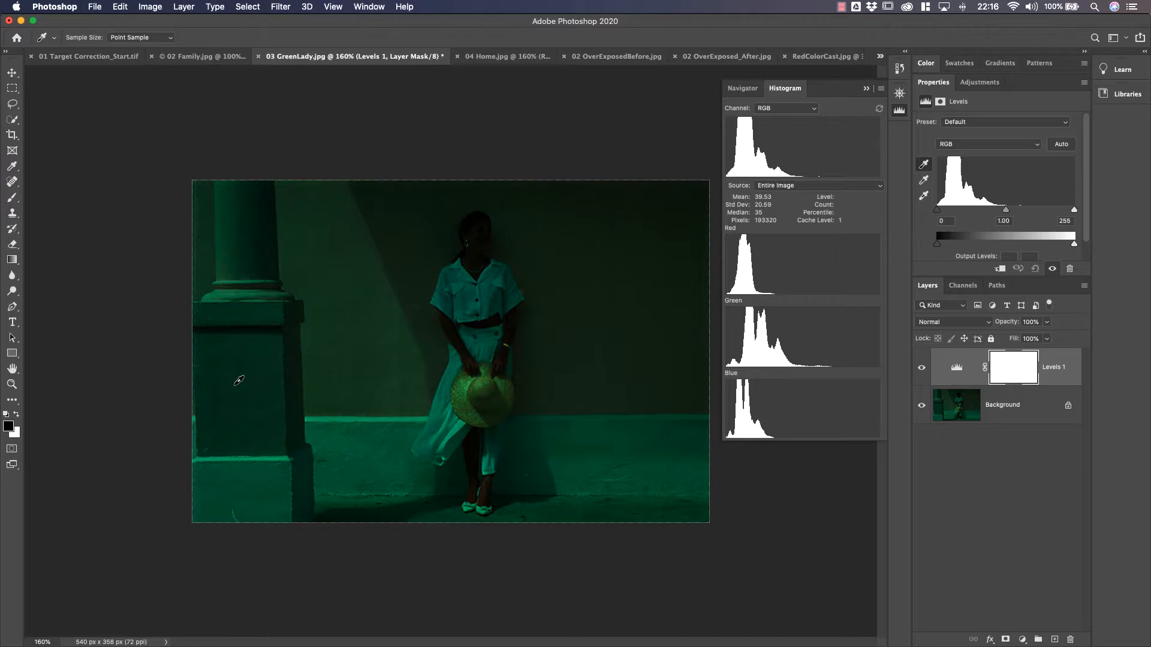
pyautogui.click(257, 324)
pyautogui.click(924, 197)
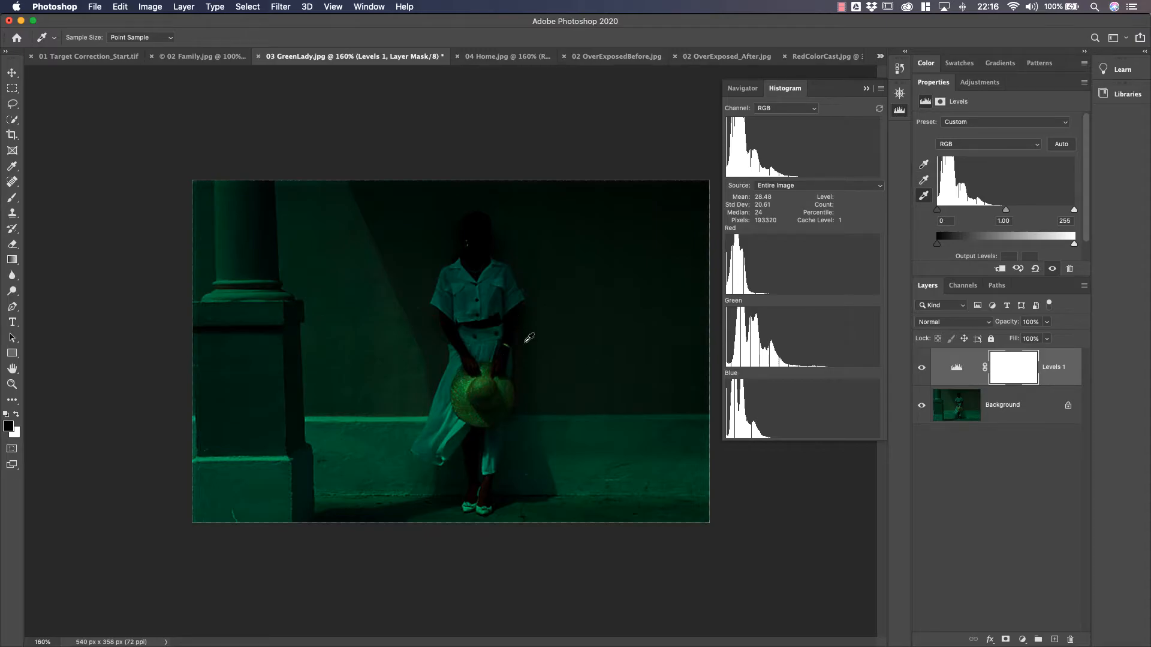
pyautogui.click(501, 277)
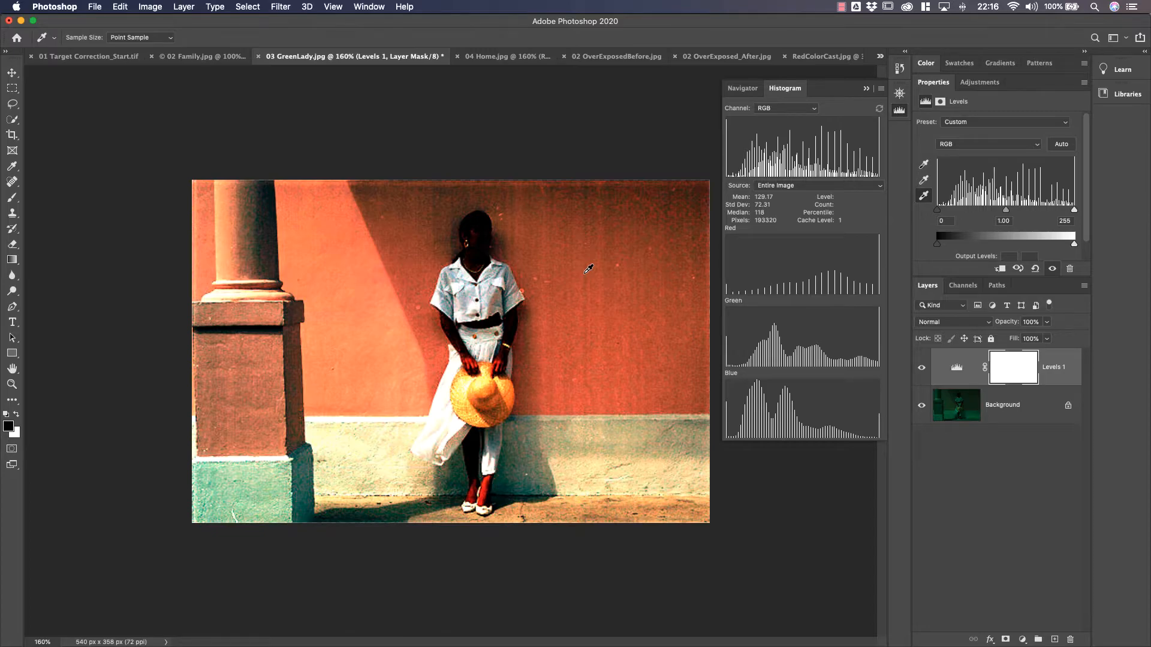
pyautogui.click(924, 180)
pyautogui.click(586, 511)
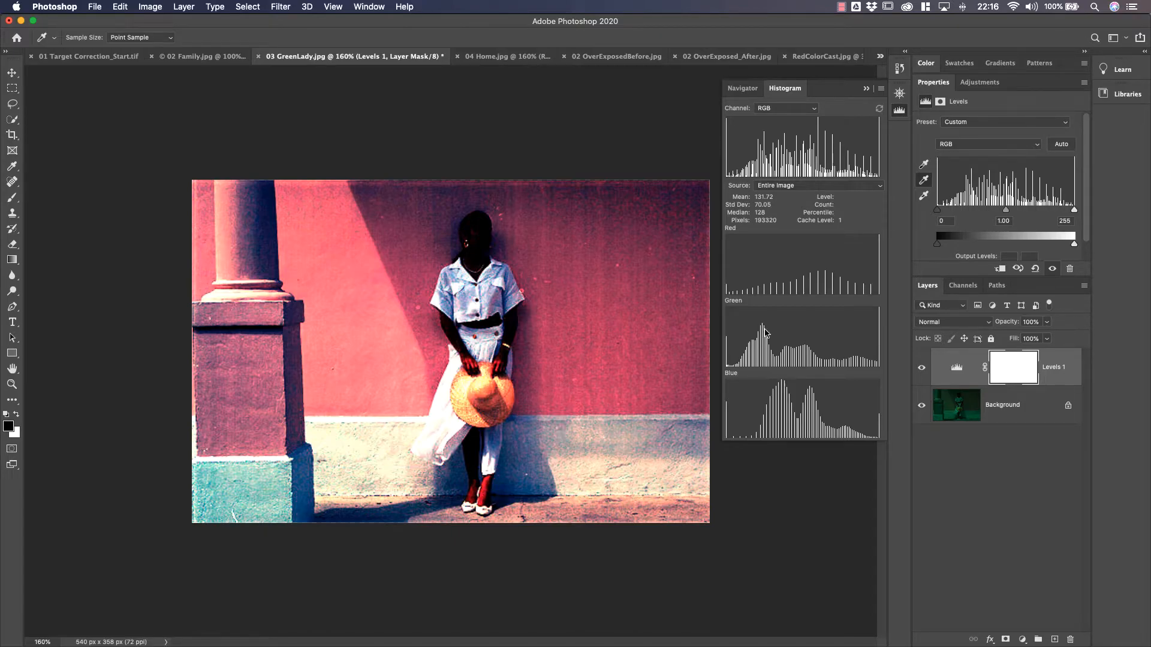
pyautogui.click(1034, 269)
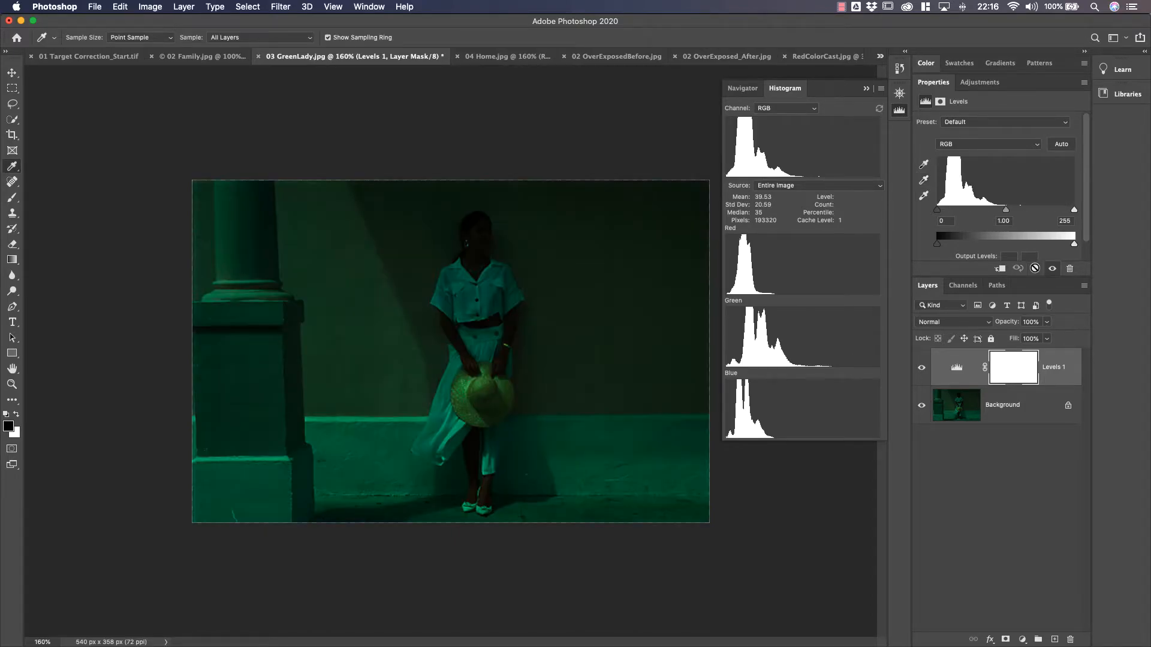
# Set the Levels white input values to 81 for the Red channel and 174 for the Green channel.
pyautogui.click(996, 147)
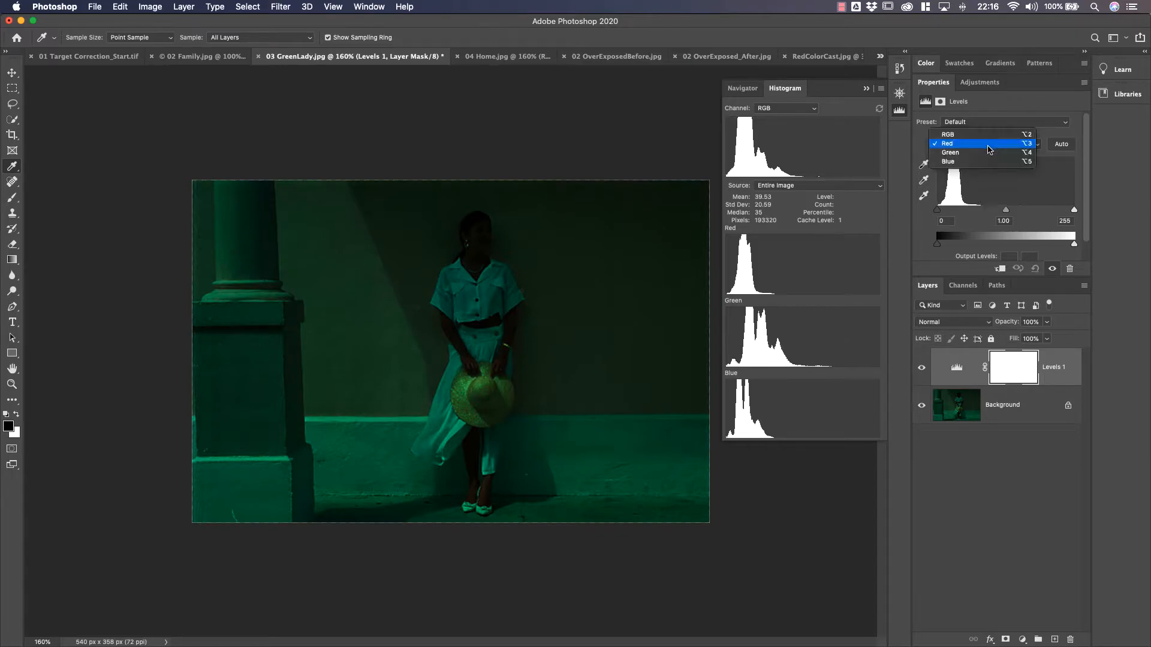
pyautogui.click(989, 150)
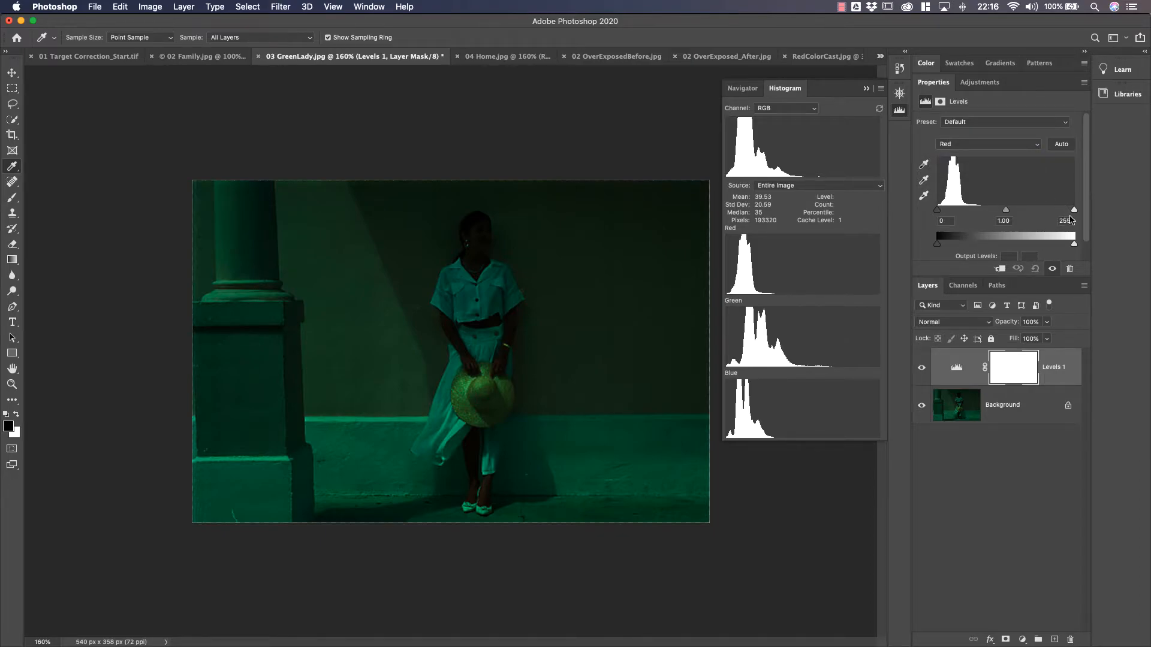
pyautogui.moveTo(1075, 211); pyautogui.dragTo(983, 217)
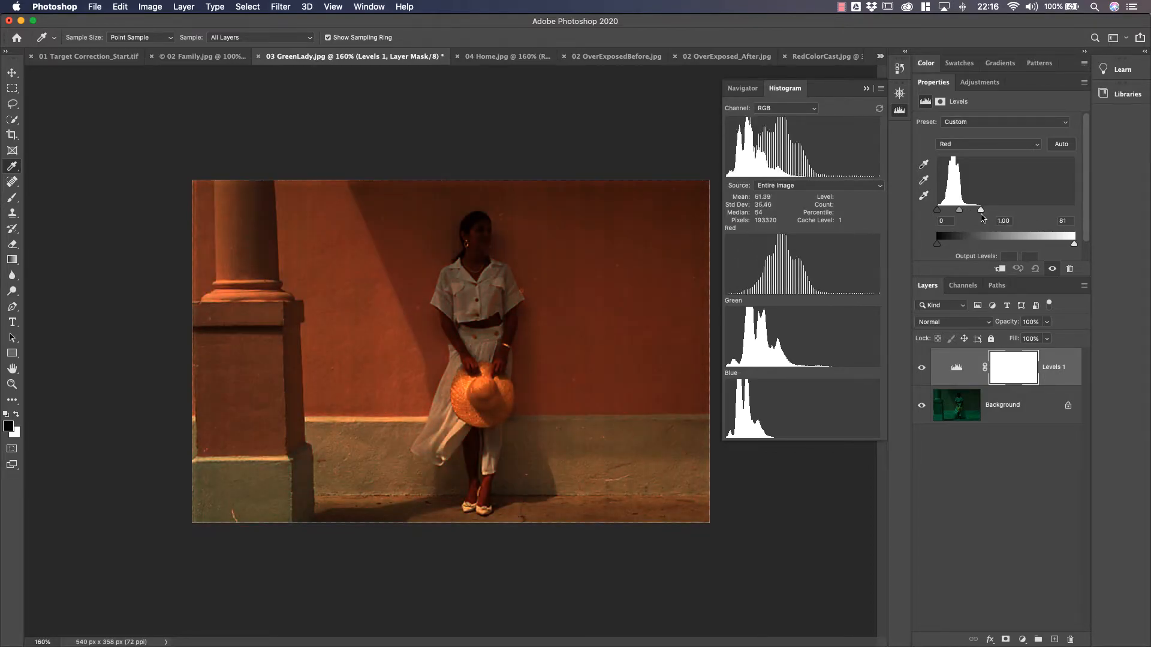
pyautogui.click(981, 146)
pyautogui.click(975, 155)
pyautogui.moveTo(1074, 212); pyautogui.dragTo(1030, 211)
# Set the Blue channel's white input level to 100.
pyautogui.click(967, 145)
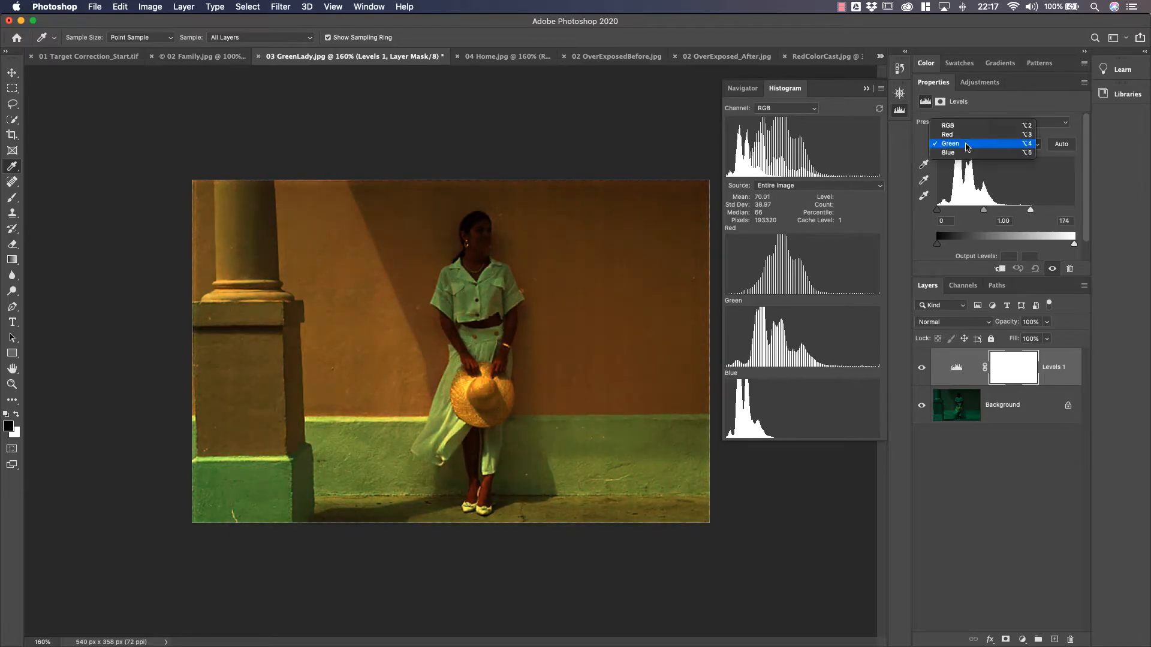
pyautogui.click(965, 153)
pyautogui.moveTo(1073, 212); pyautogui.dragTo(990, 212)
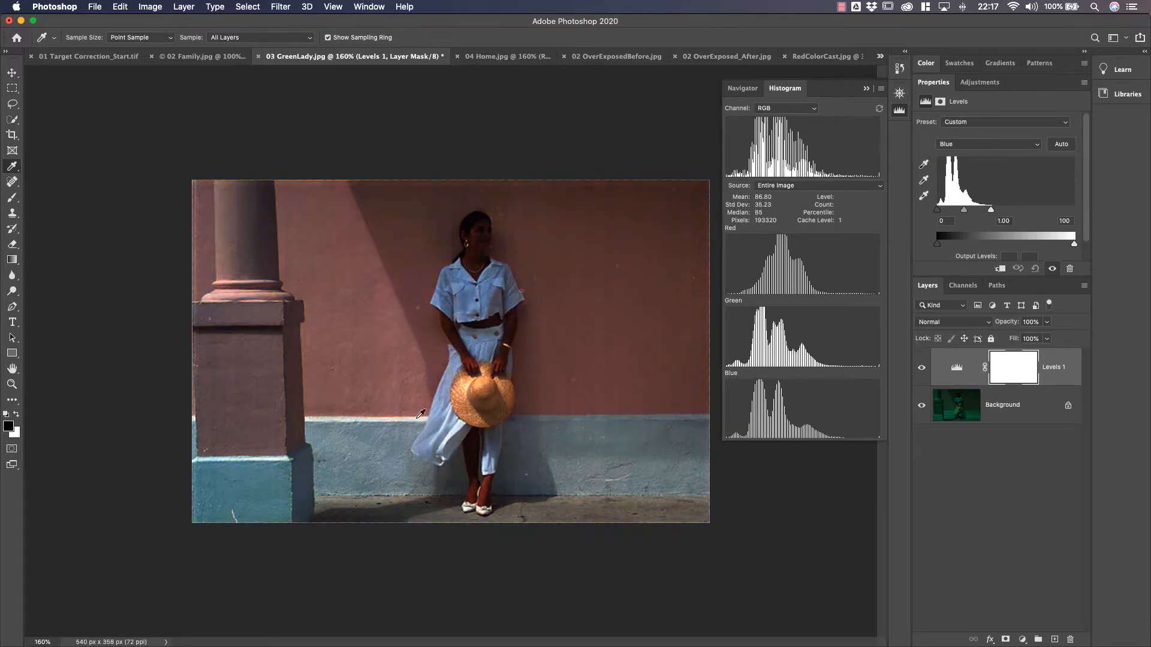
# Brighten the Red channel's midtones slightly and set the Green channel's midtone value to 1.08.
pyautogui.click(976, 146)
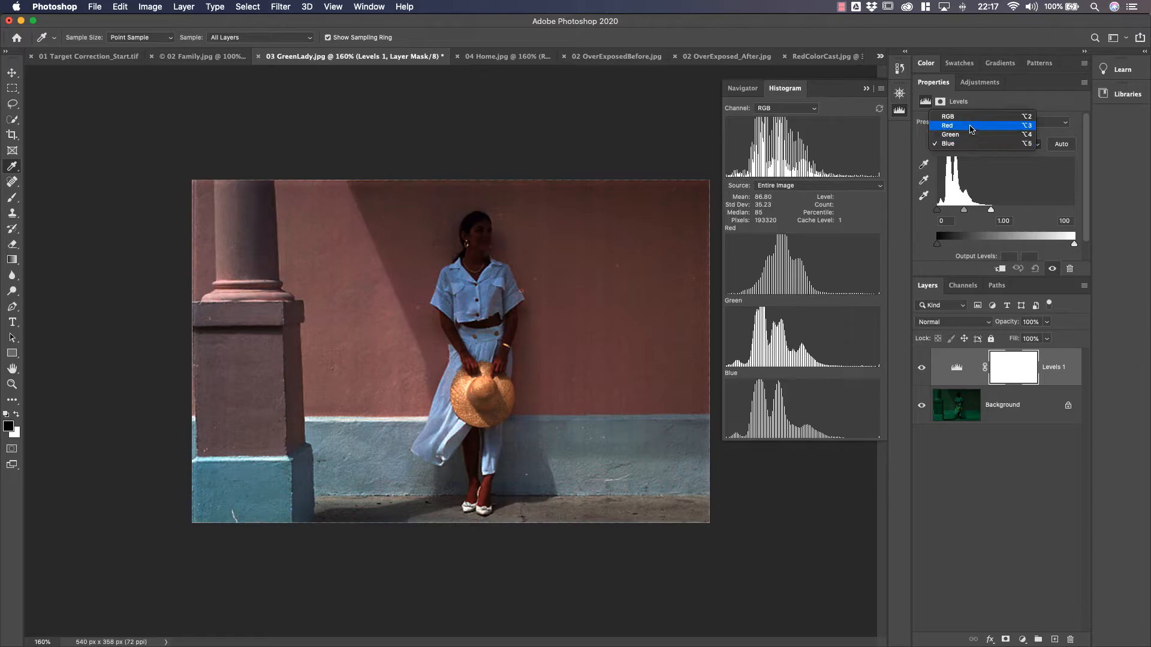
pyautogui.click(971, 127)
pyautogui.moveTo(959, 212); pyautogui.dragTo(956, 213)
pyautogui.moveTo(984, 213); pyautogui.dragTo(981, 214)
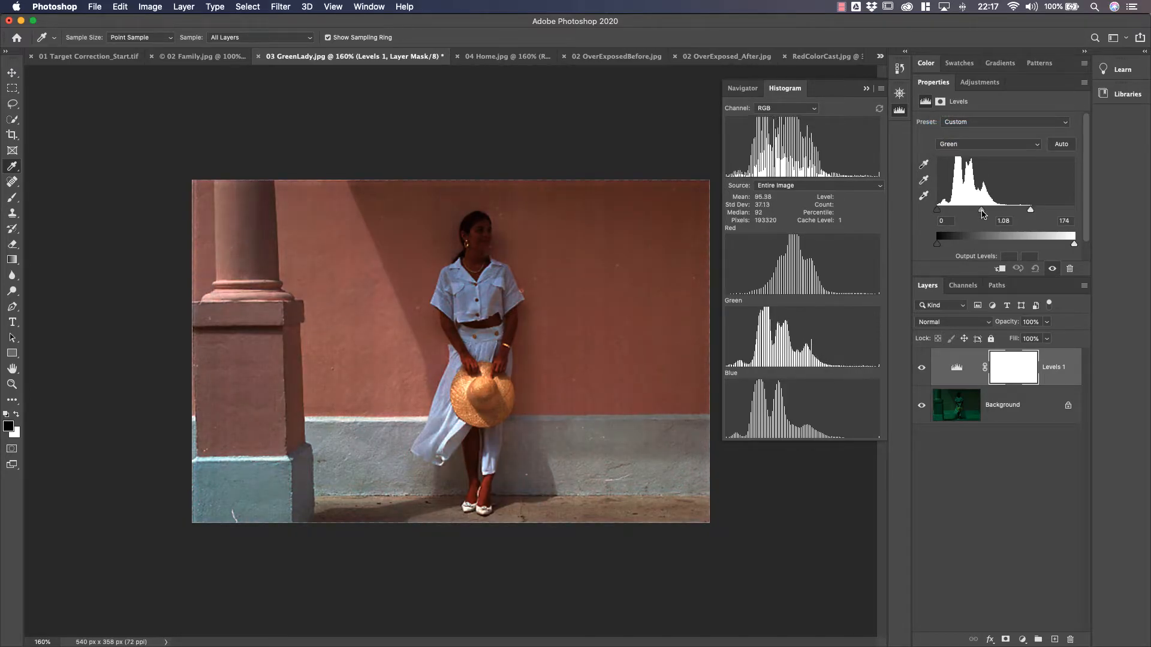
# Brighten the Blue channel's midtones slightly in the Levels adjustment.
pyautogui.click(979, 145)
pyautogui.click(979, 154)
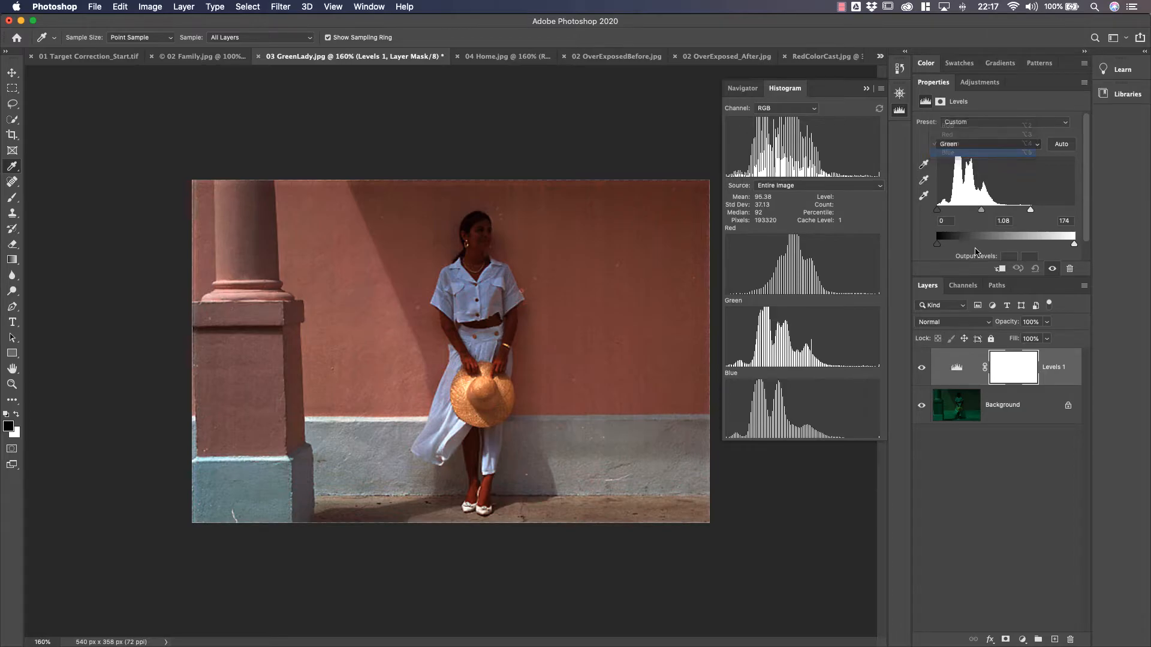
pyautogui.moveTo(965, 212); pyautogui.dragTo(963, 214)
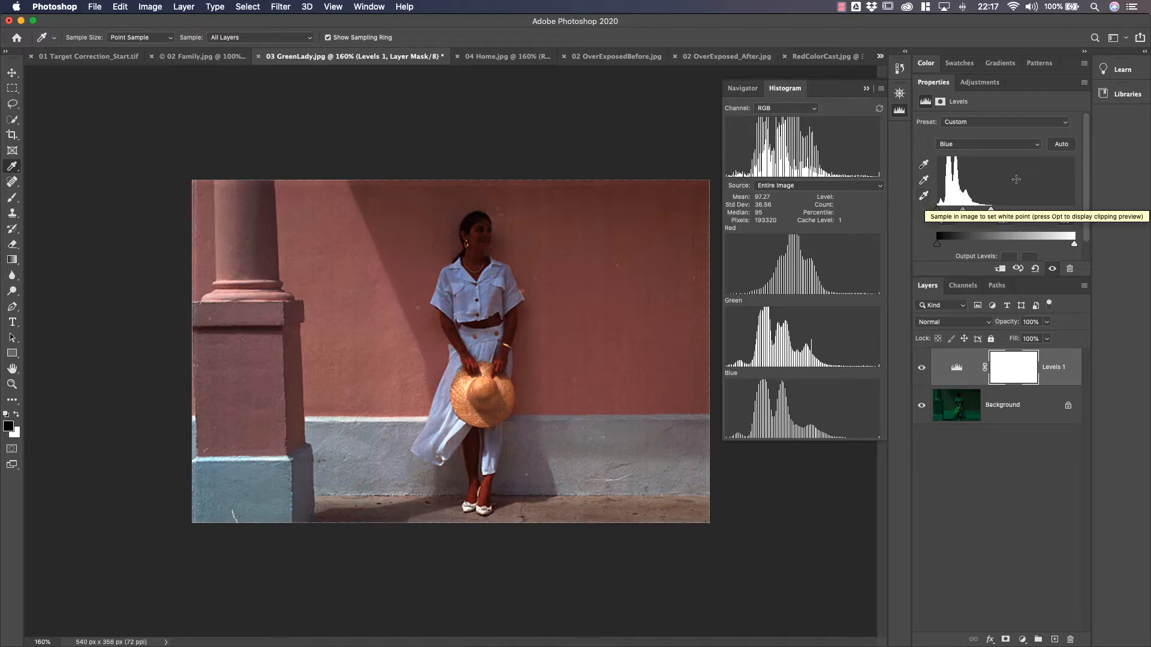
pyautogui.click(992, 145)
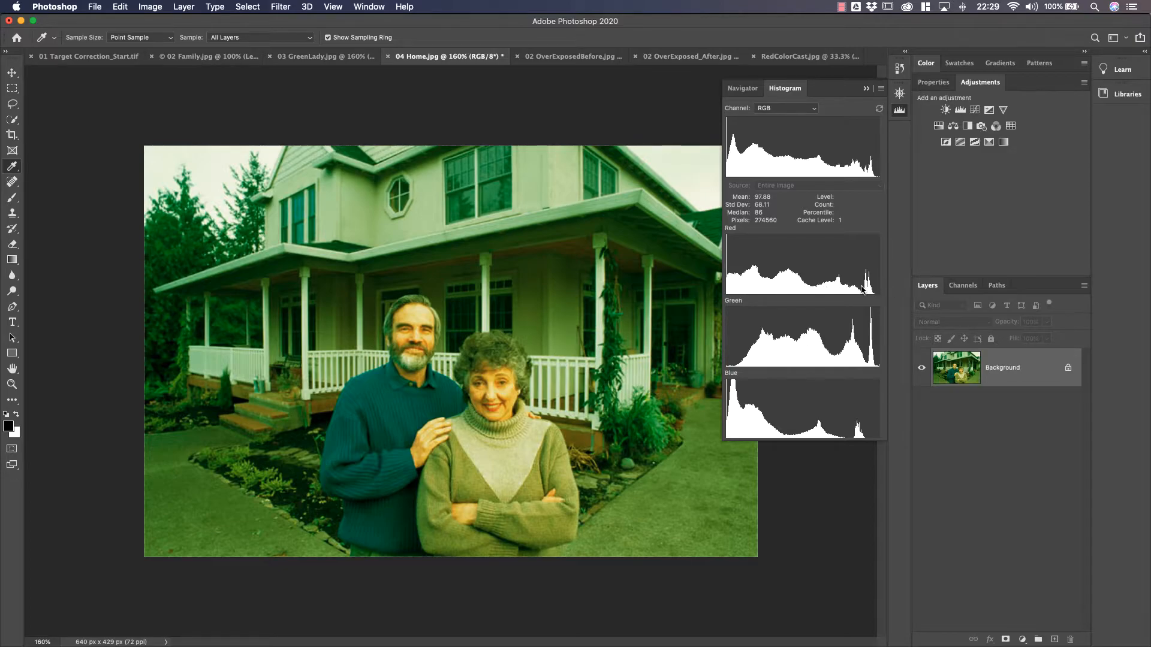
# Add a Levels adjustment layer to 04 Home.jpg and set its black point from the dark soil beside the man.
pyautogui.click(961, 110)
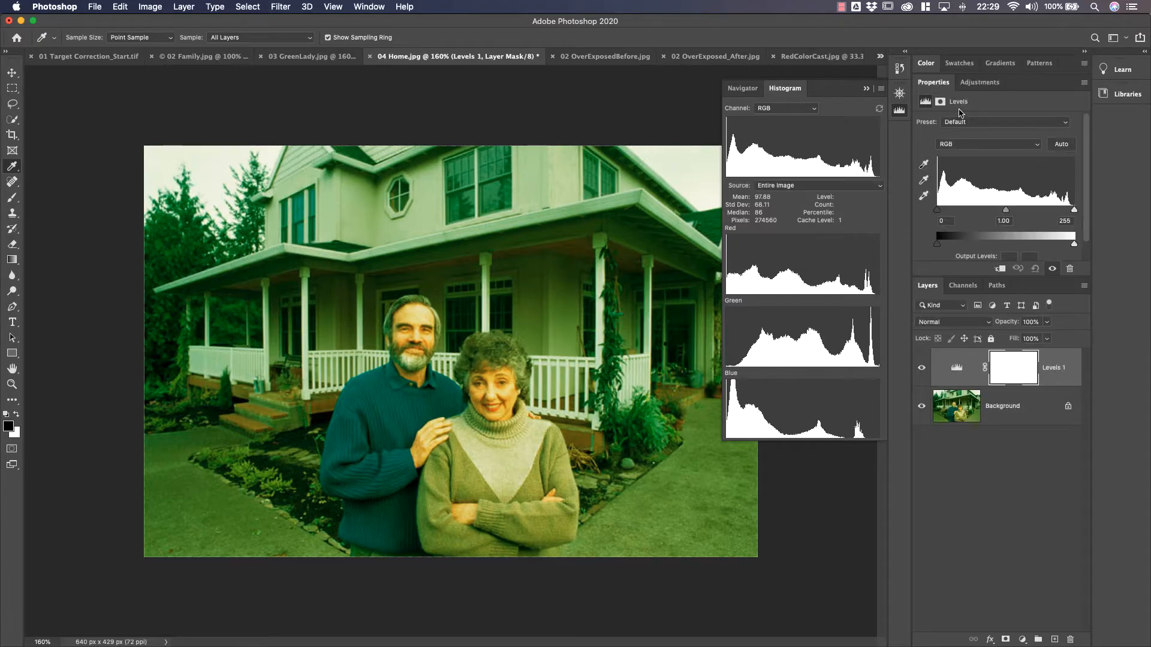
pyautogui.click(924, 167)
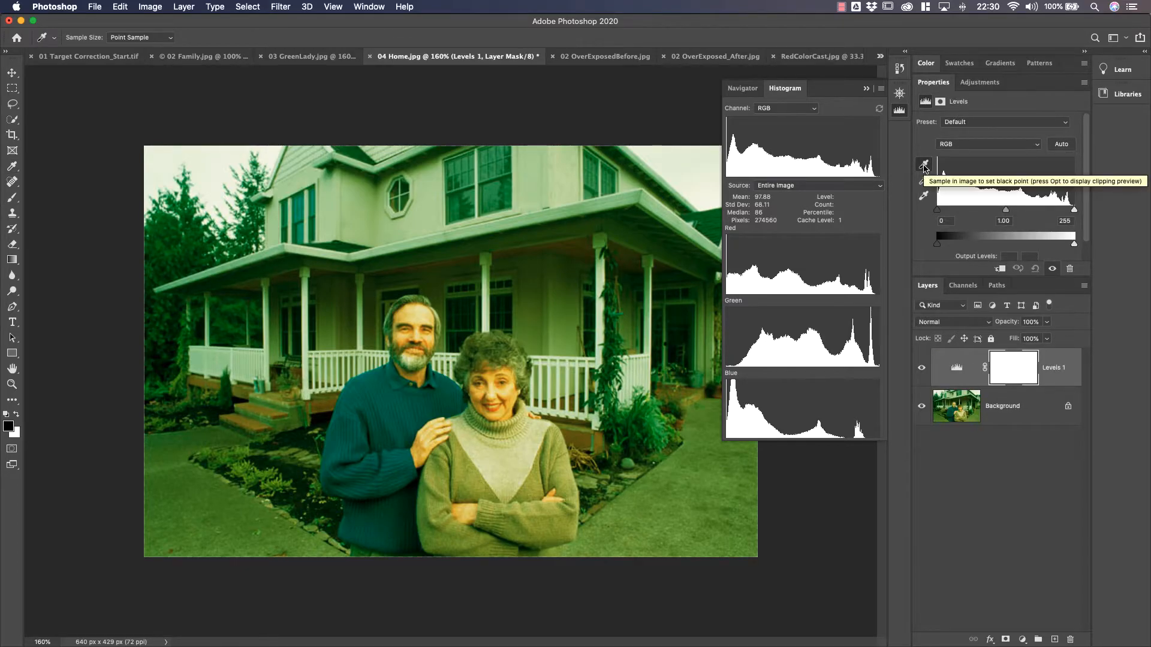
pyautogui.click(325, 413)
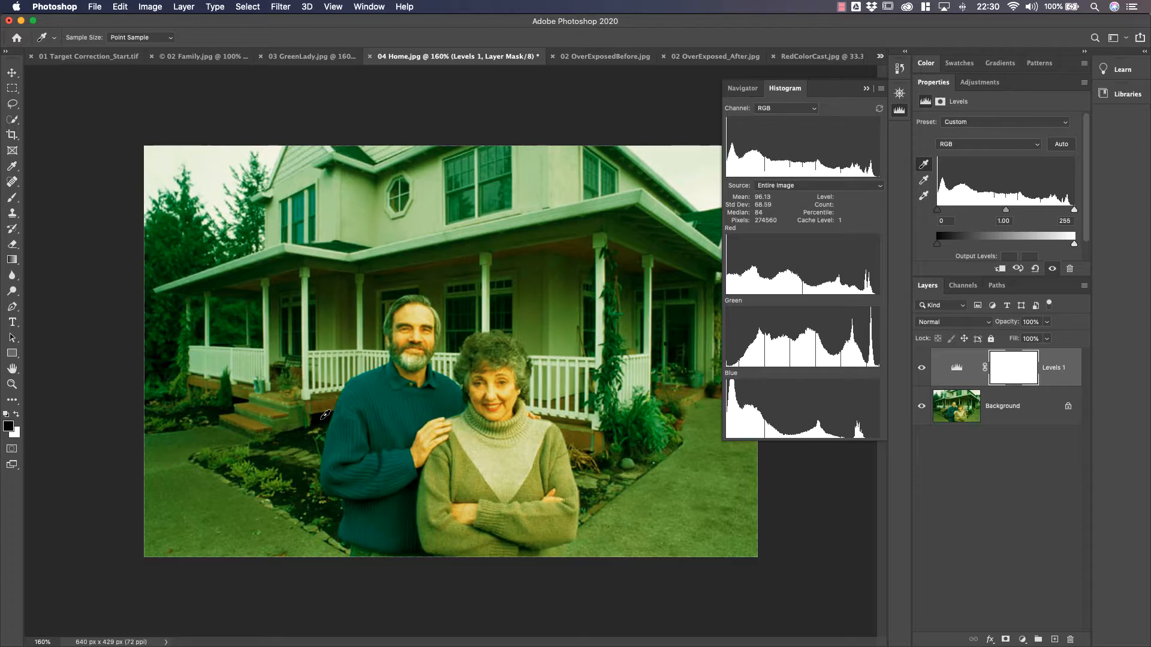
# Set the Levels white point from the white porch post near the vine and the gray point from the concrete path beside the woman.
pyautogui.click(924, 197)
pyautogui.click(603, 323)
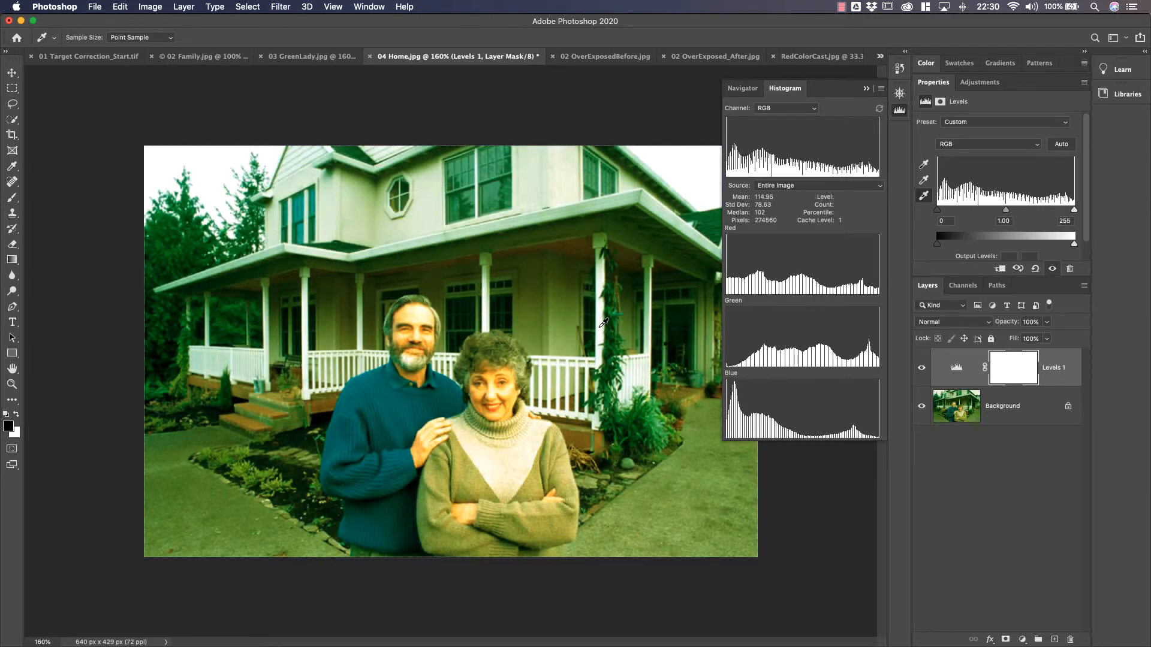
pyautogui.click(924, 181)
pyautogui.click(678, 488)
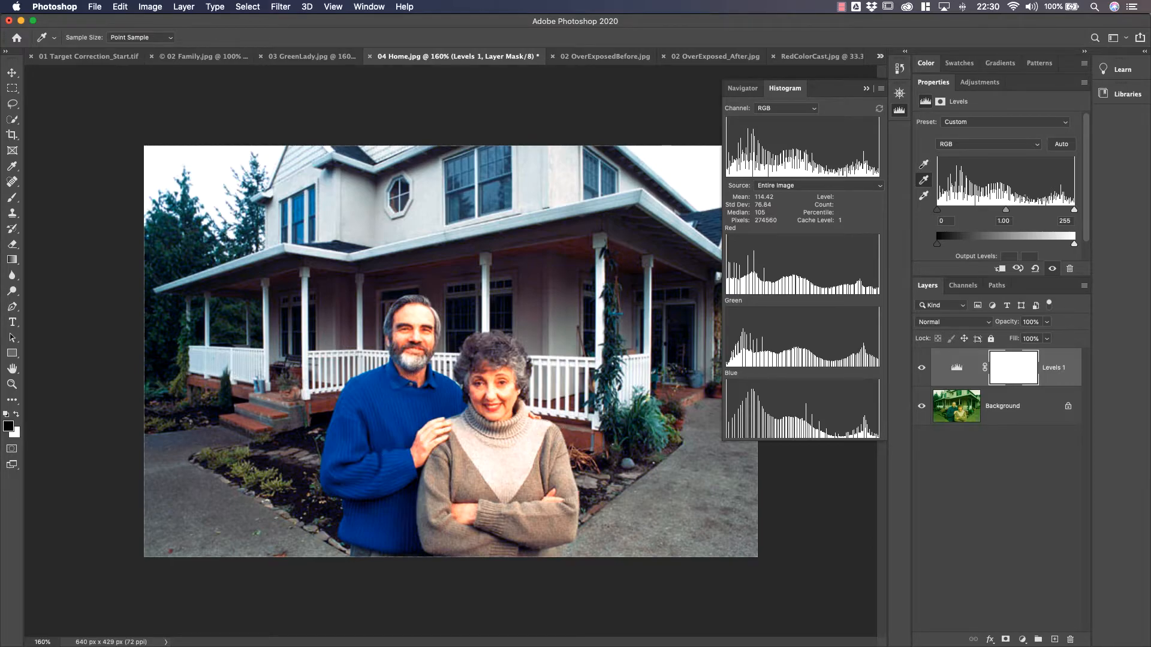
# Set the Red channel's white input level to 246.
pyautogui.click(977, 149)
pyautogui.click(977, 156)
pyautogui.moveTo(1050, 215); pyautogui.dragTo(1070, 214)
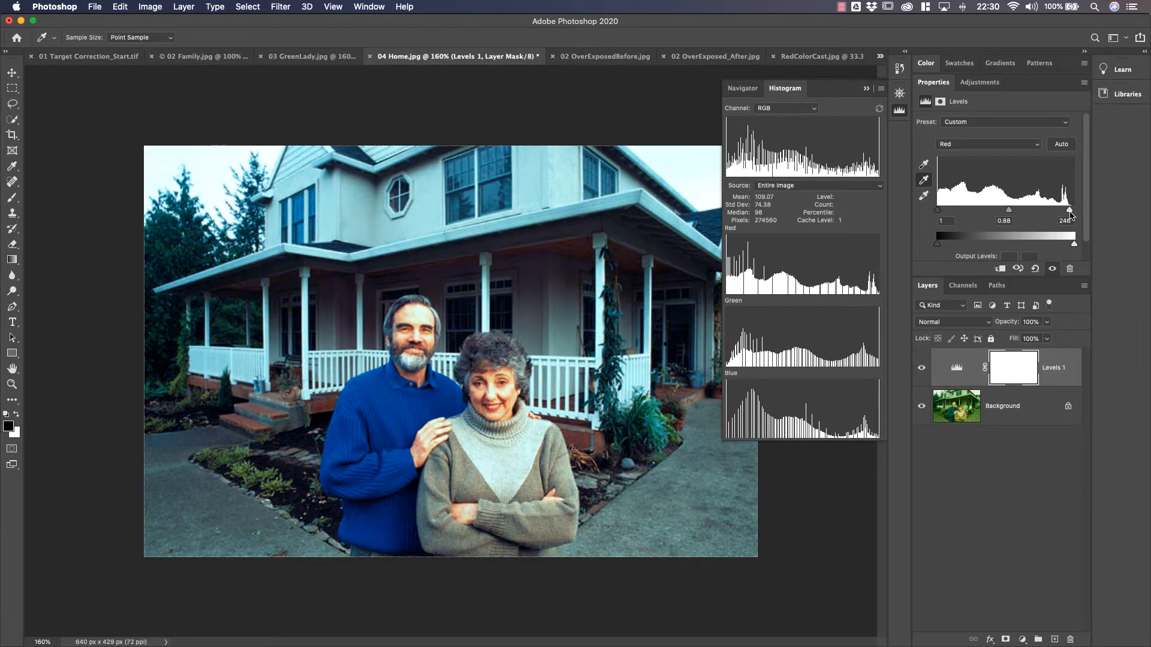
# Set the Green channel's Levels input values to 16 for the black point and 249 for the white point.
pyautogui.click(972, 147)
pyautogui.click(971, 154)
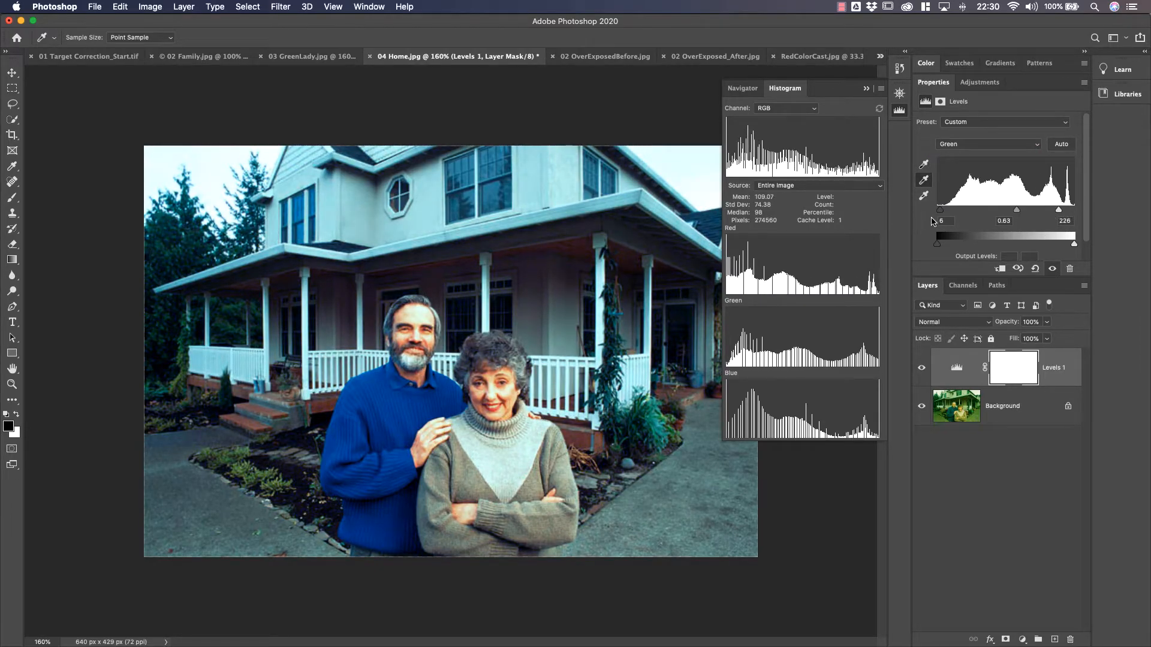
pyautogui.moveTo(940, 210); pyautogui.dragTo(945, 211)
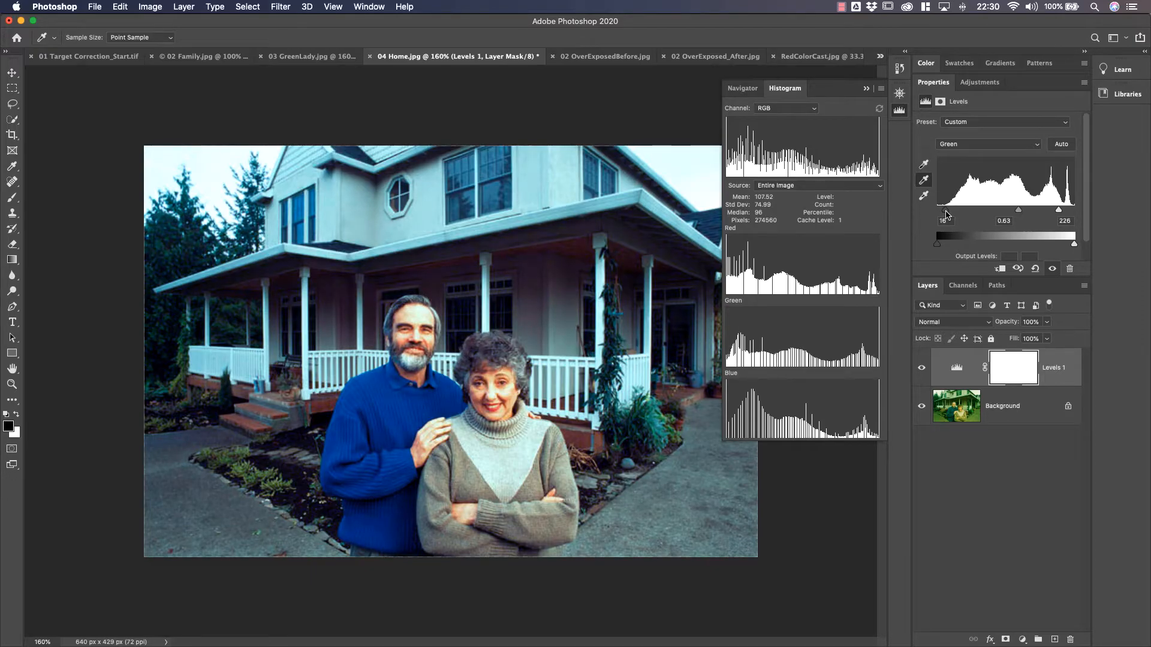
pyautogui.moveTo(1060, 213); pyautogui.dragTo(1072, 213)
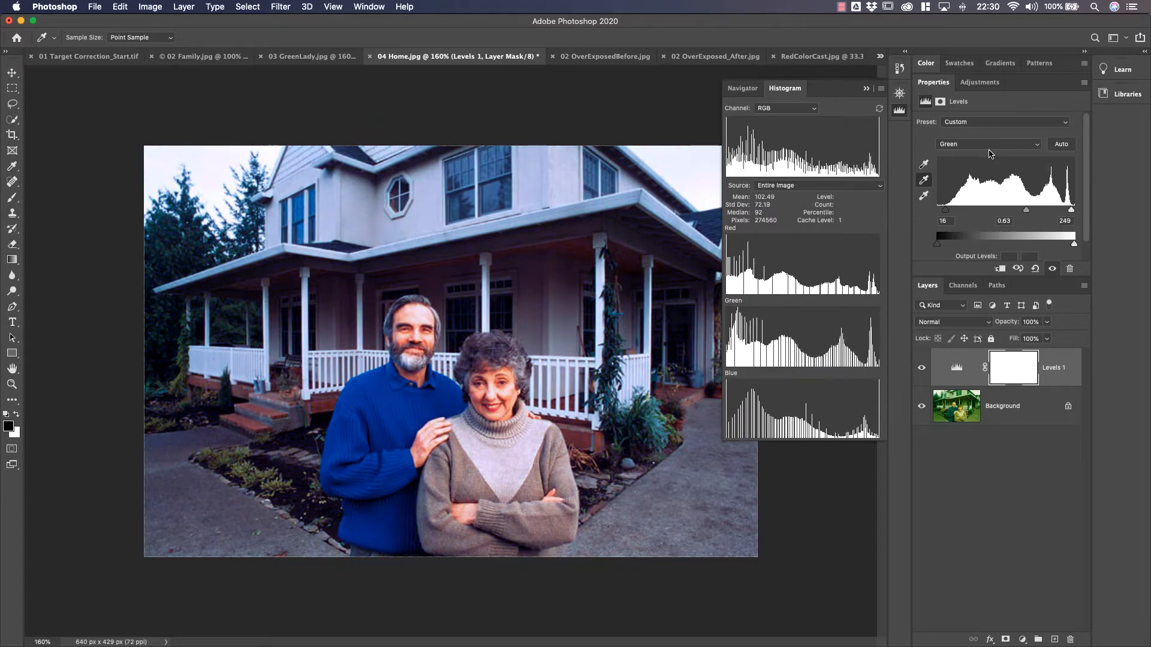
# Set the Blue channel's white input level to 232.
pyautogui.click(986, 147)
pyautogui.click(987, 154)
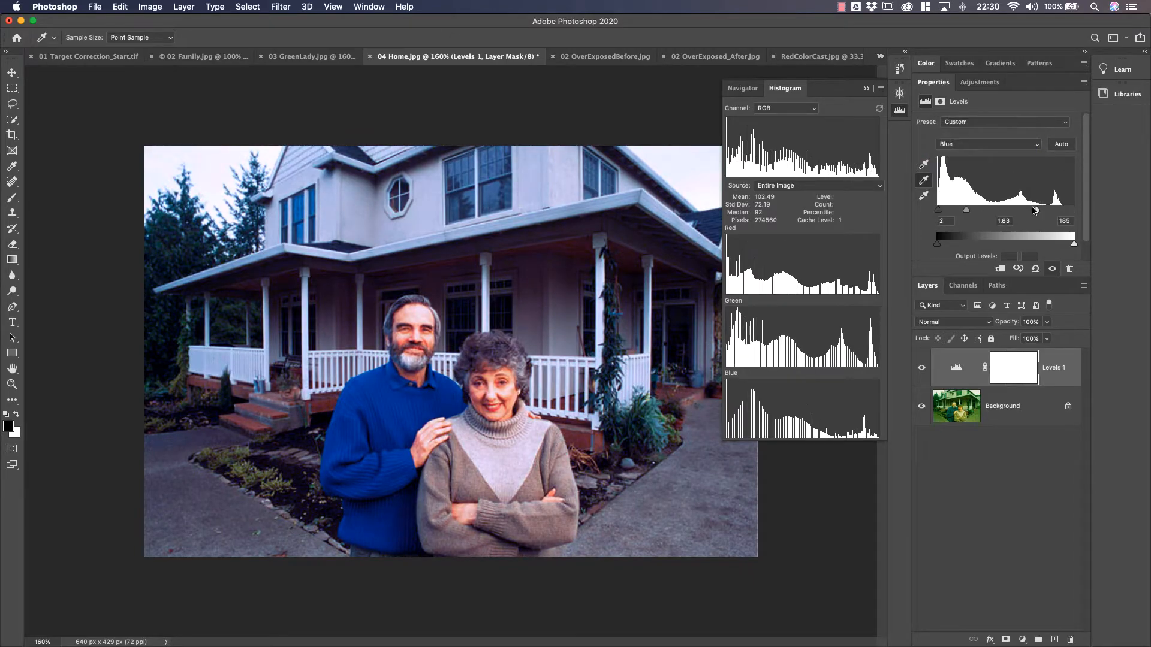
pyautogui.moveTo(1044, 213); pyautogui.dragTo(1062, 214)
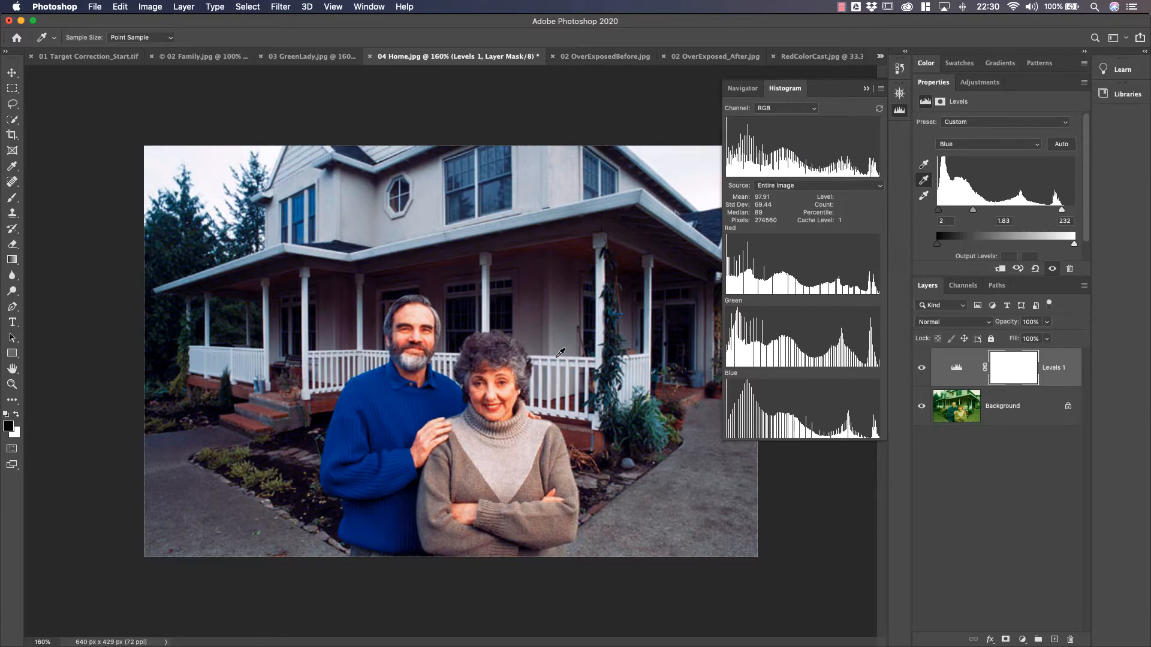
# Brighten the whole image by setting the RGB composite's midtone value to 1.24.
pyautogui.click(976, 145)
pyautogui.click(975, 122)
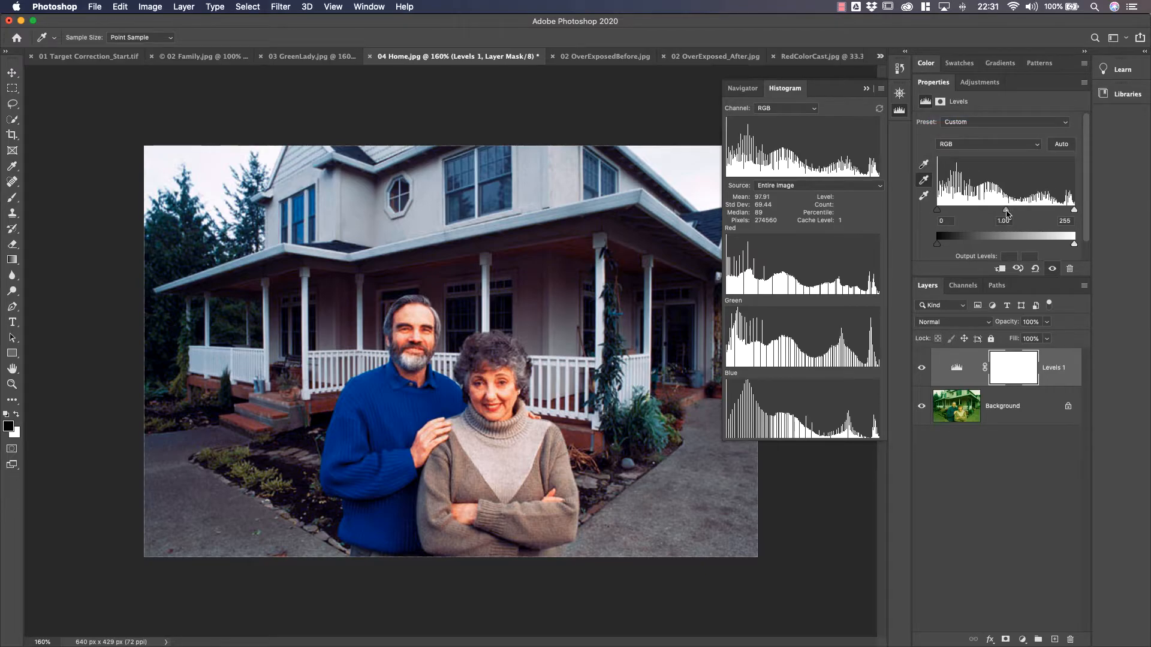
pyautogui.moveTo(1007, 214); pyautogui.dragTo(996, 216)
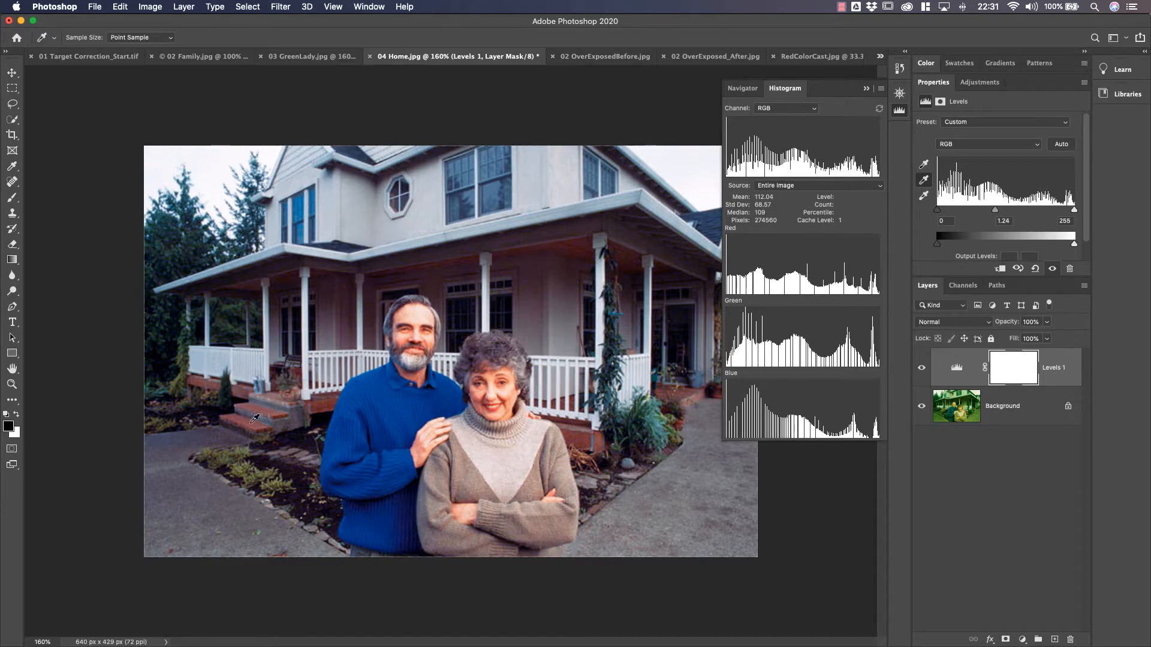
# Set the Red channel's midtone value to 0.86 in the house photo's Levels adjustment.
pyautogui.click(992, 145)
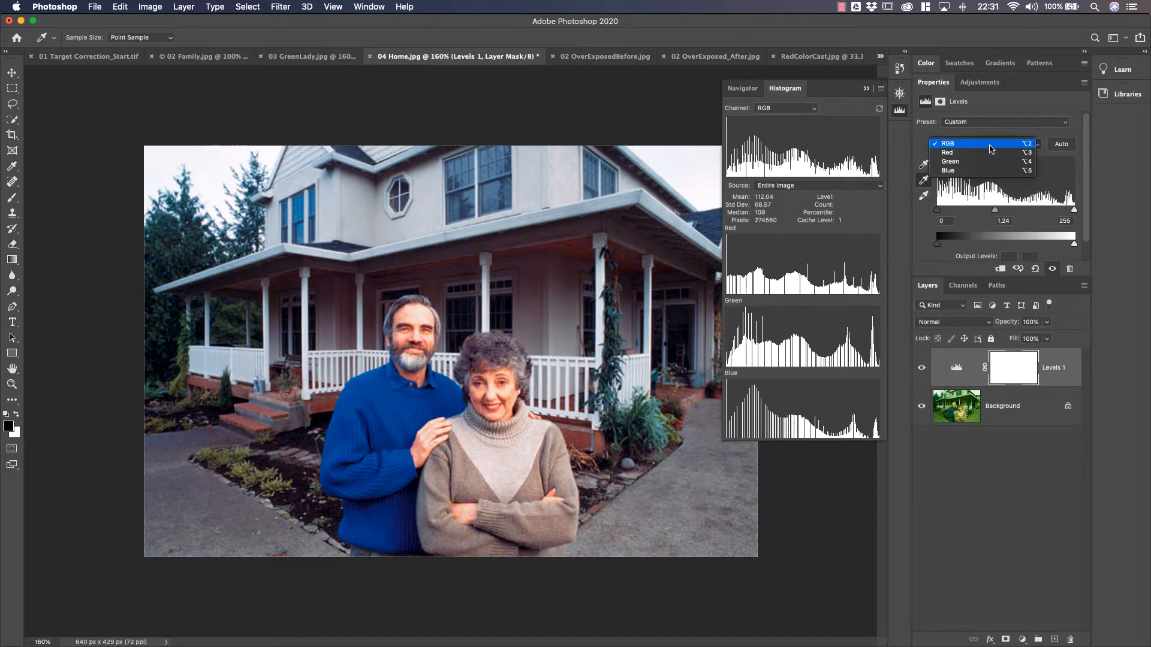
pyautogui.click(992, 154)
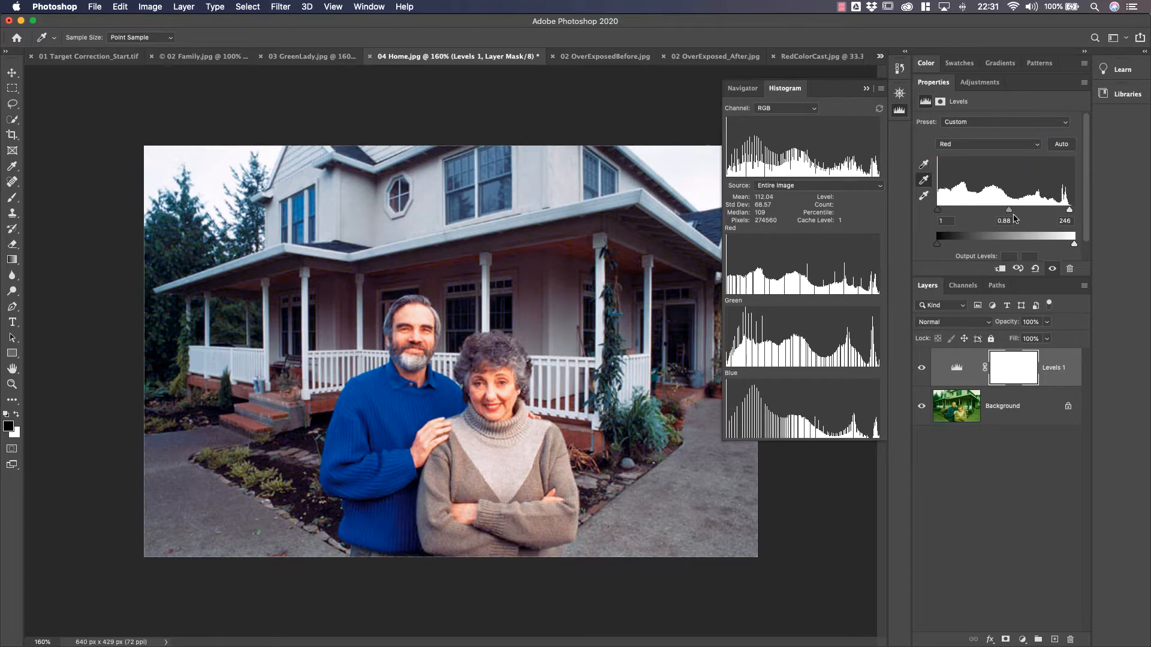
pyautogui.moveTo(1009, 214); pyautogui.dragTo(1011, 212)
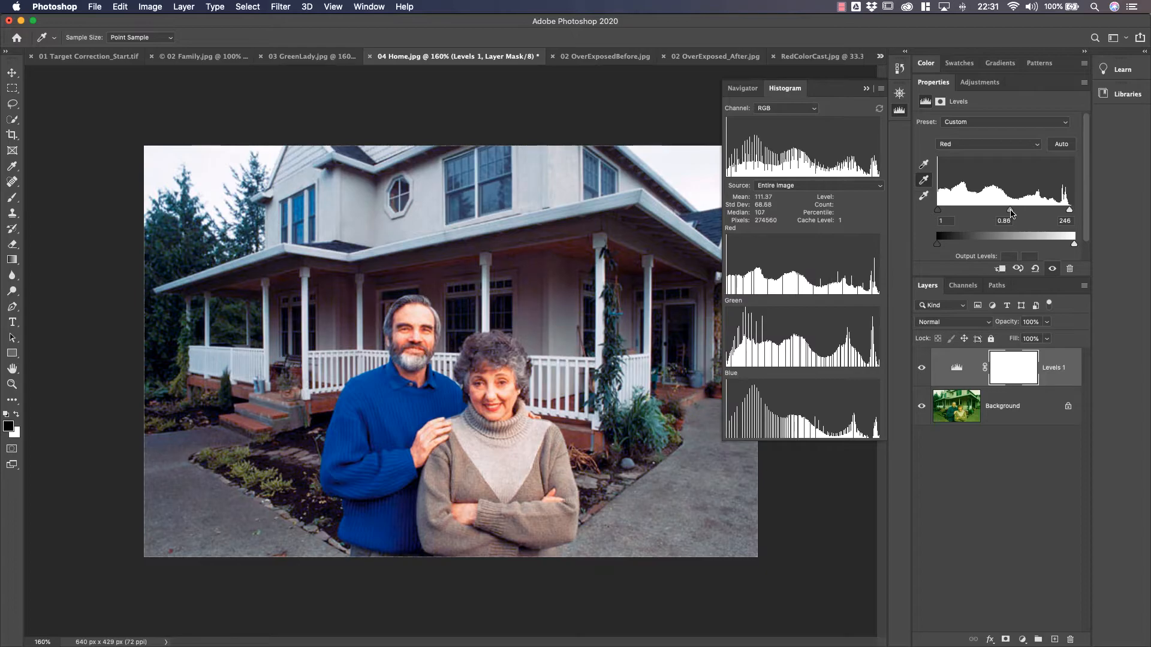
# Toggle the Levels 1 layer's visibility off and on to compare the house photo before and after correction.
pyautogui.click(921, 369)
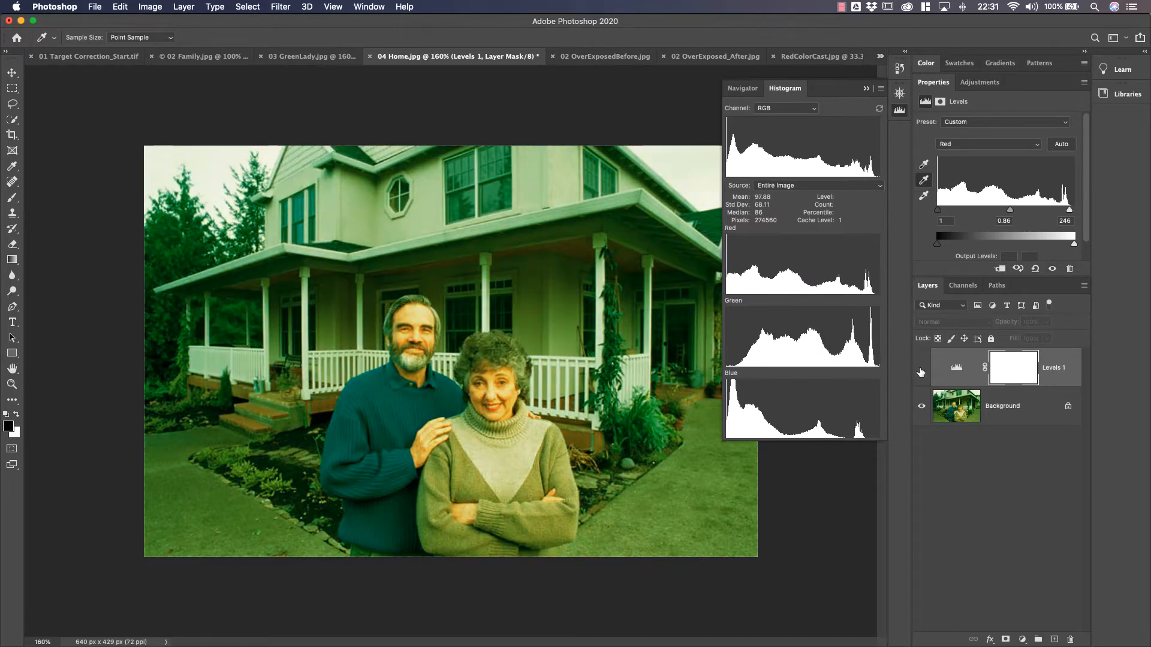
pyautogui.click(921, 370)
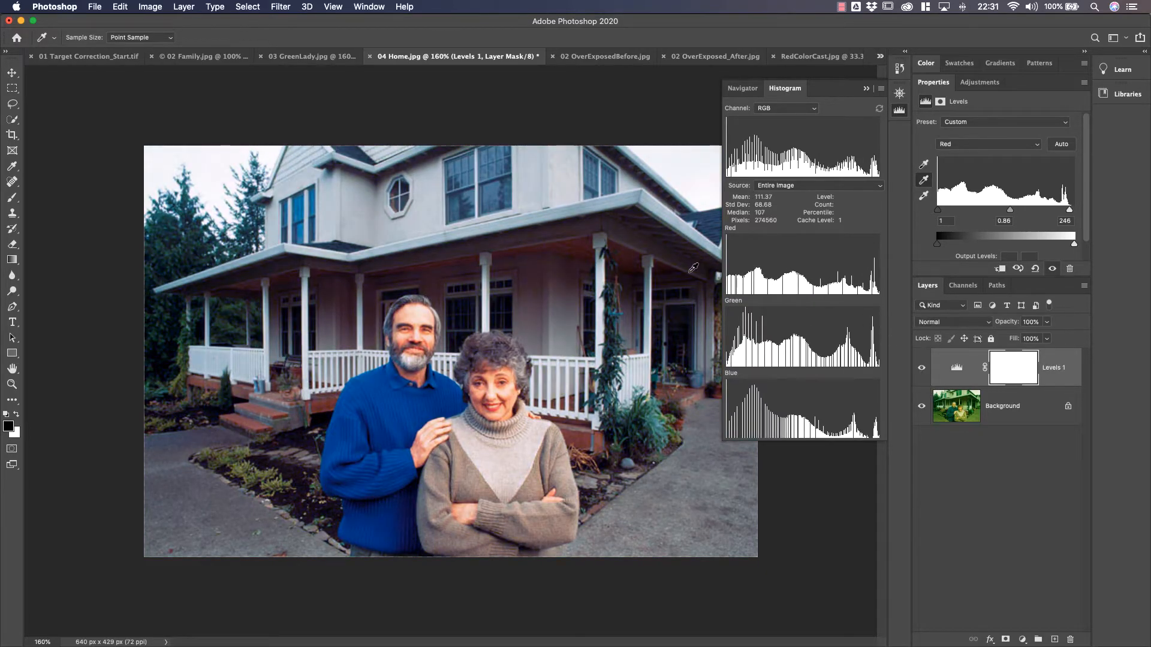
pyautogui.click(922, 369)
pyautogui.click(921, 369)
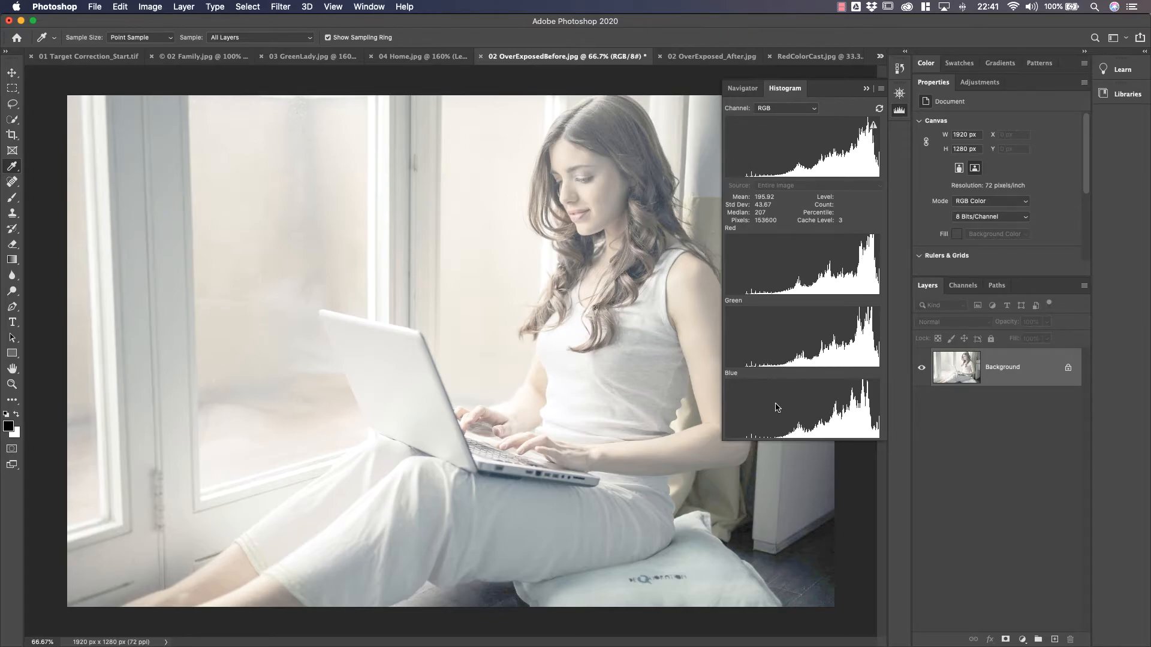
# Add a Levels adjustment layer to 02 OverExposedBefore.jpg and raise its RGB black input level to 127.
pyautogui.click(980, 87)
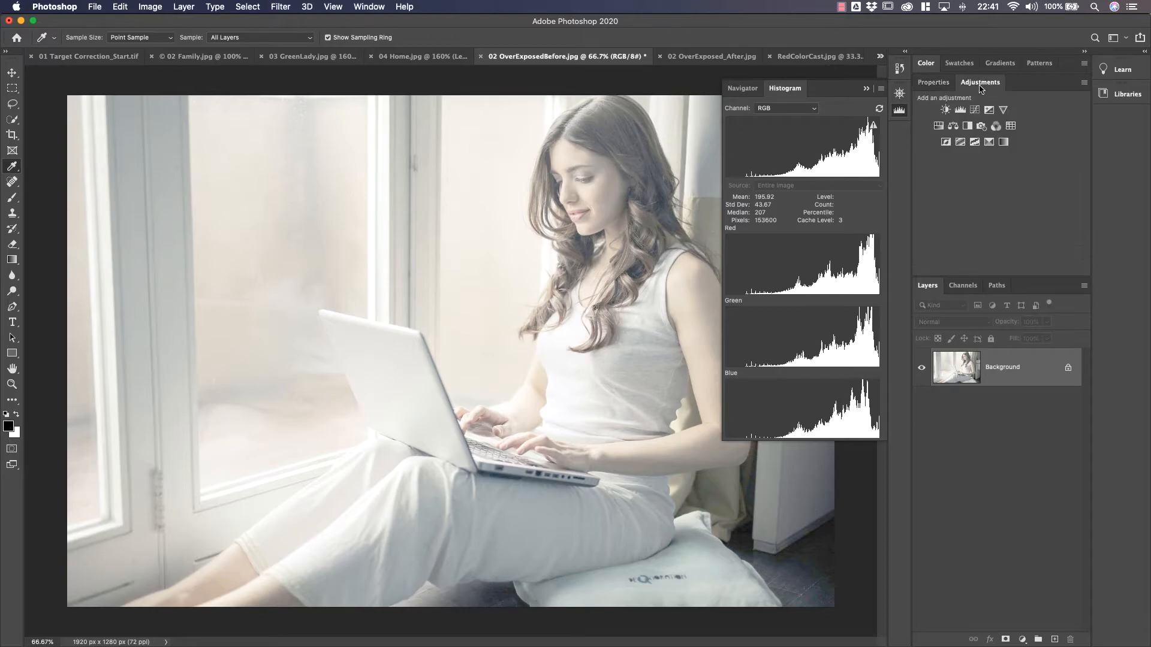
pyautogui.click(960, 110)
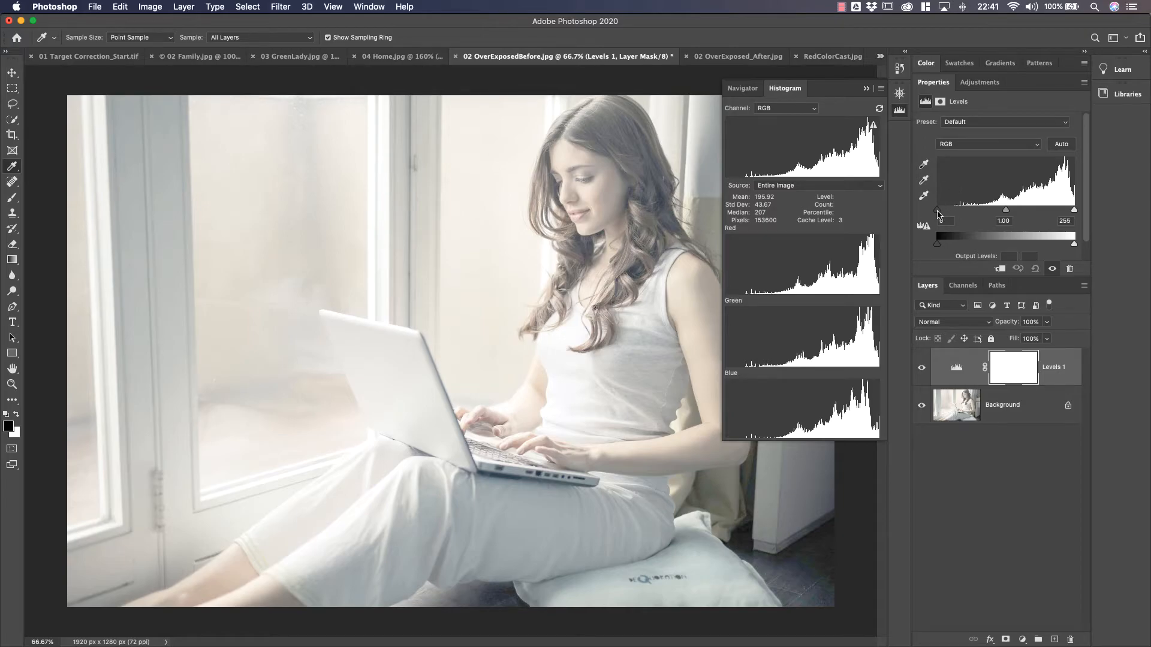
pyautogui.moveTo(938, 211); pyautogui.dragTo(1007, 214)
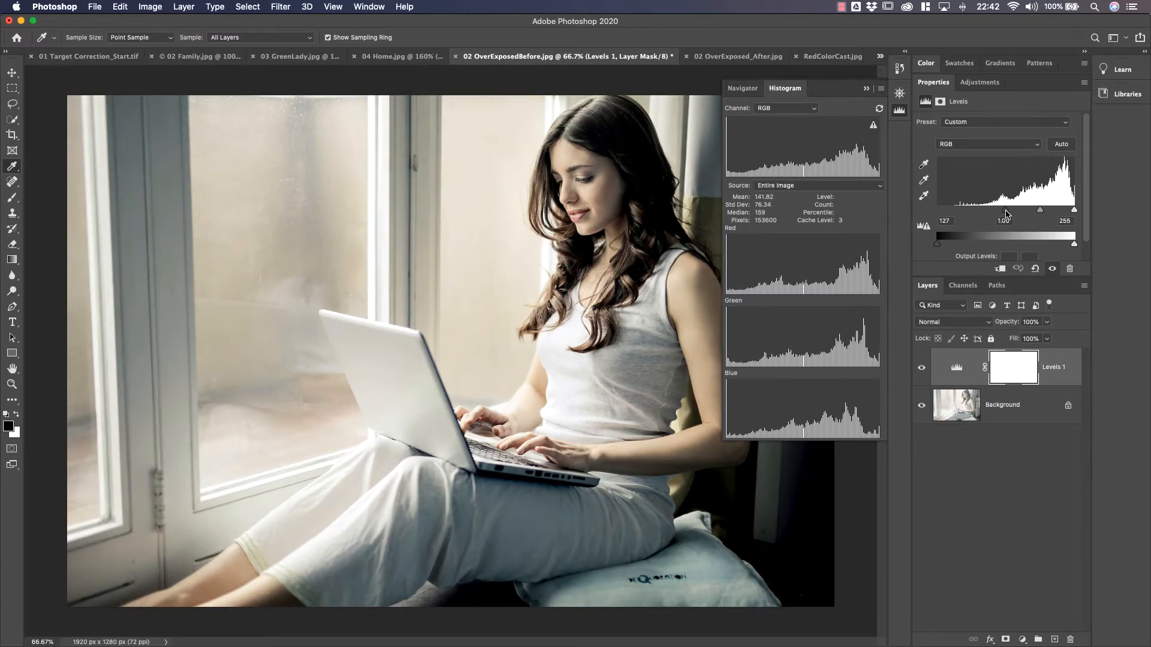
# Compare with 02 OverExposed_After.jpg and refine the overexposed photo's RGB Levels to a black input of 107 and a midtone of 0.80.
pyautogui.click(717, 59)
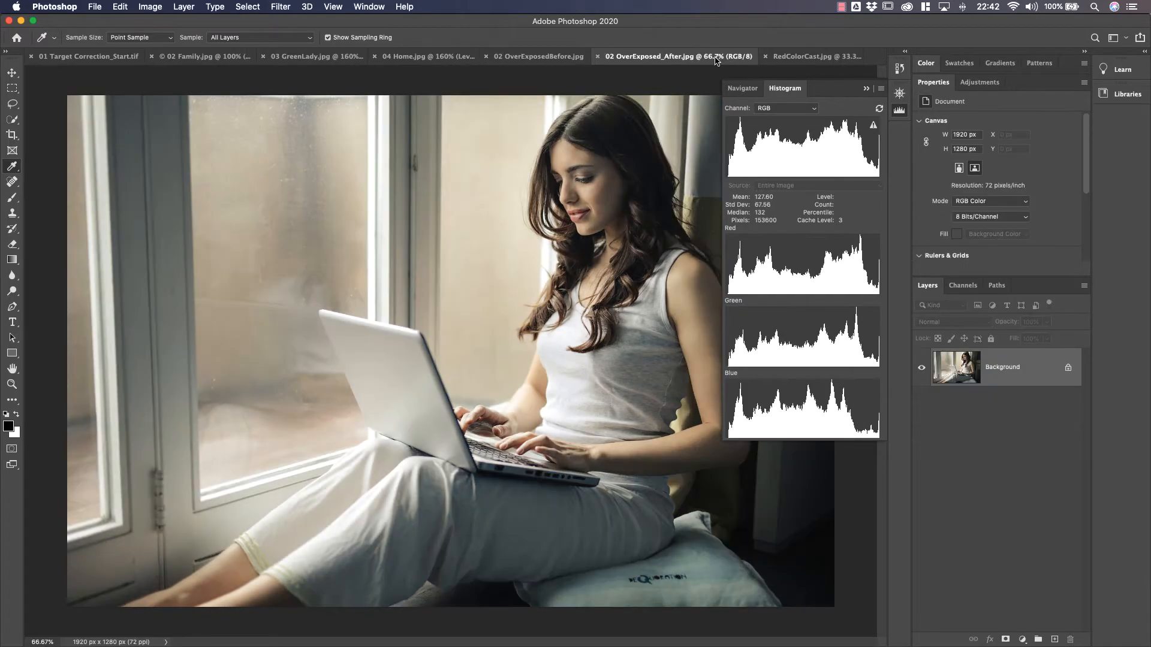
pyautogui.click(552, 58)
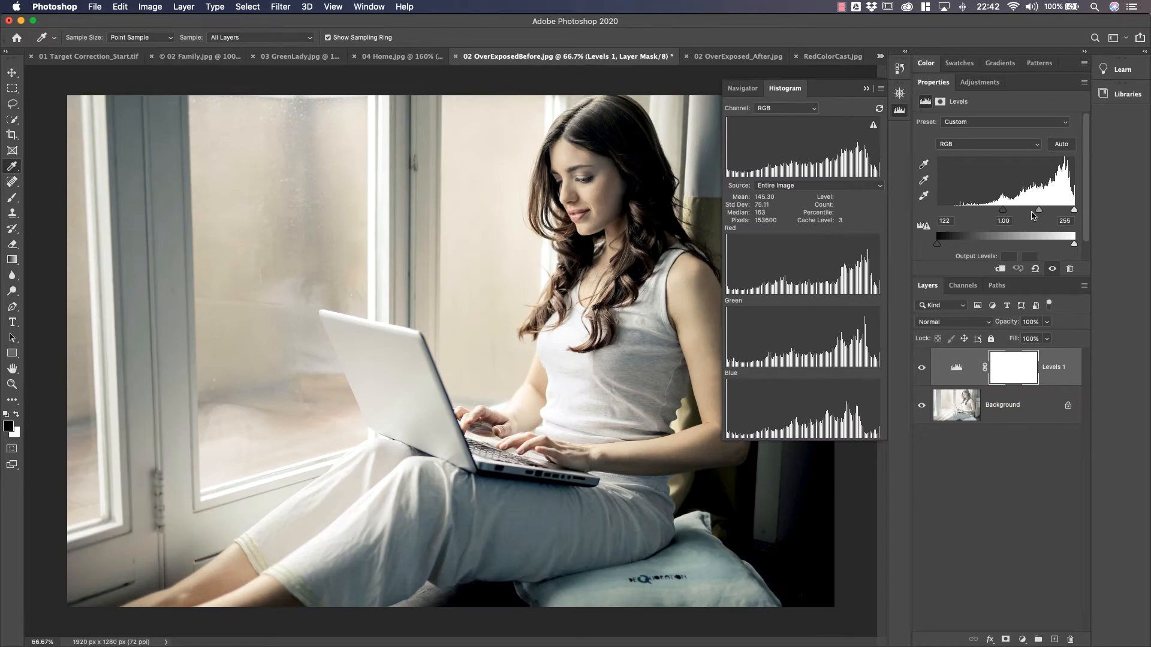
pyautogui.moveTo(1003, 212); pyautogui.dragTo(1035, 215)
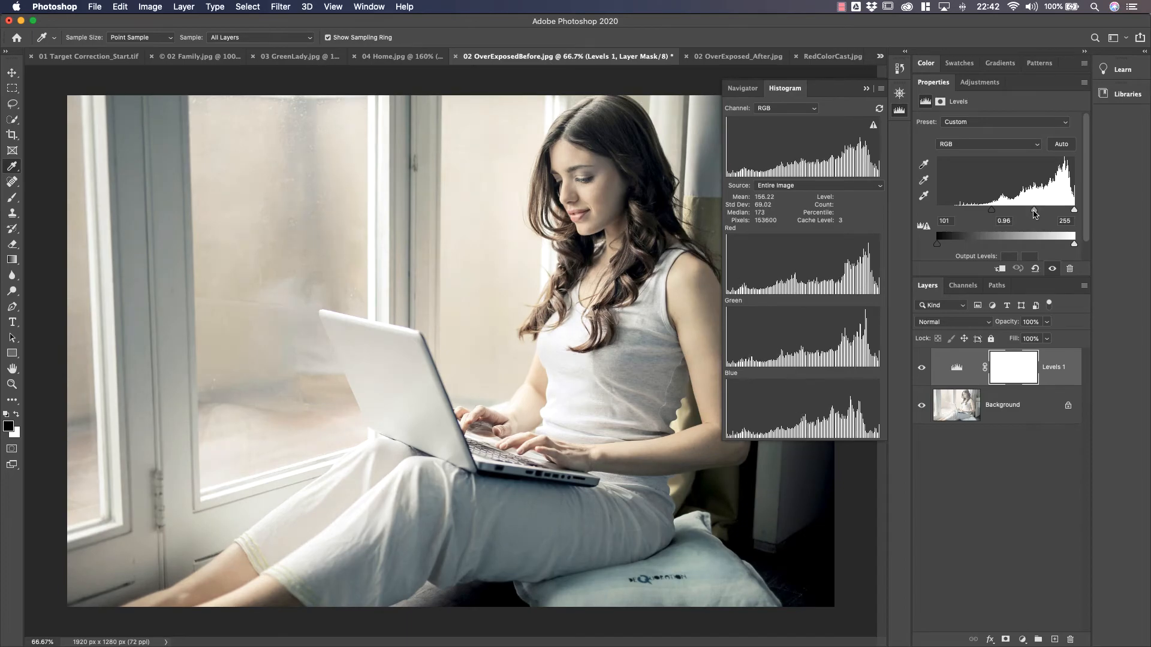
pyautogui.click(718, 58)
pyautogui.click(550, 60)
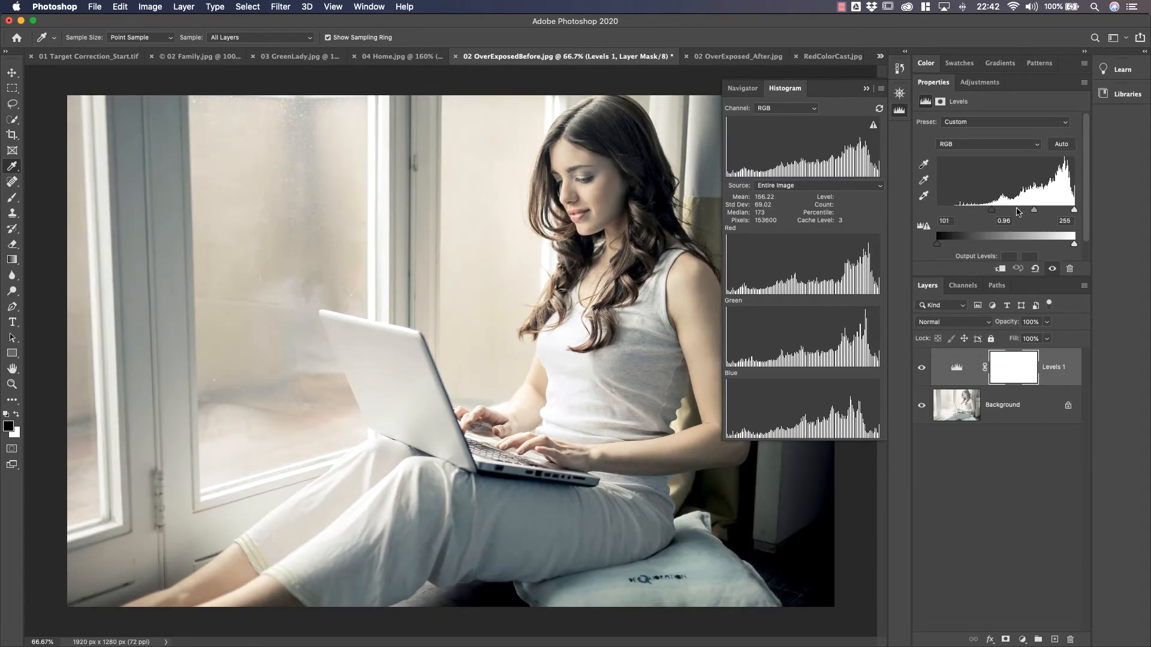
pyautogui.moveTo(993, 211); pyautogui.dragTo(1042, 213)
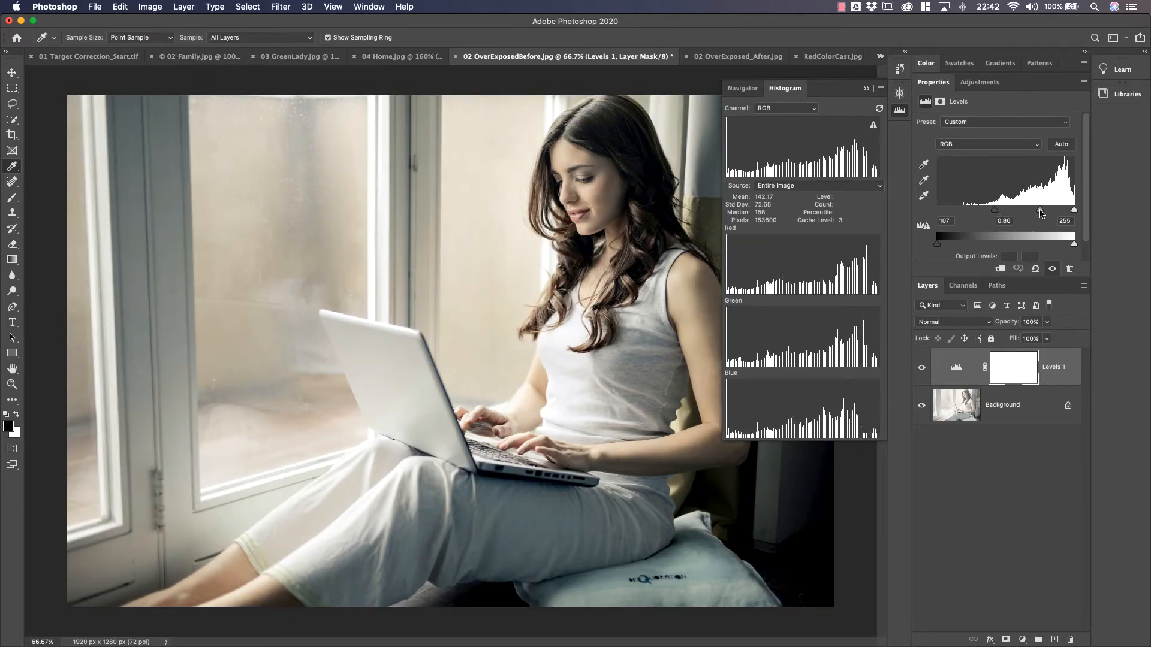
# Fine-tune the Red channel's midtone level in the overexposed photo's Levels adjustment.
pyautogui.click(995, 145)
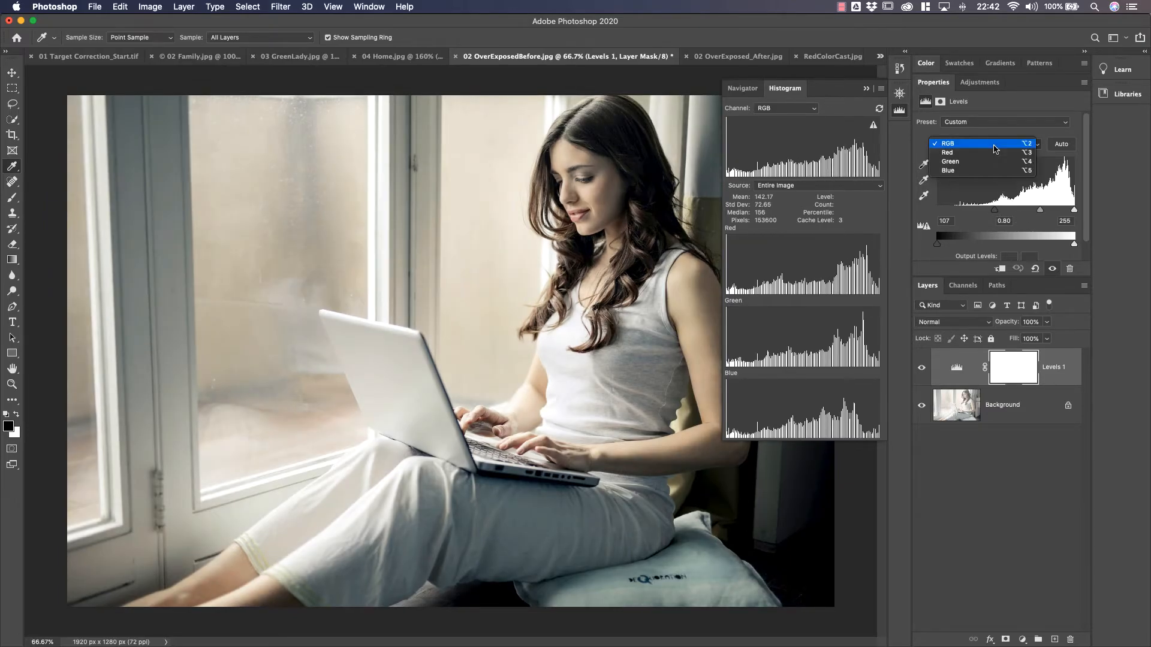
pyautogui.click(995, 155)
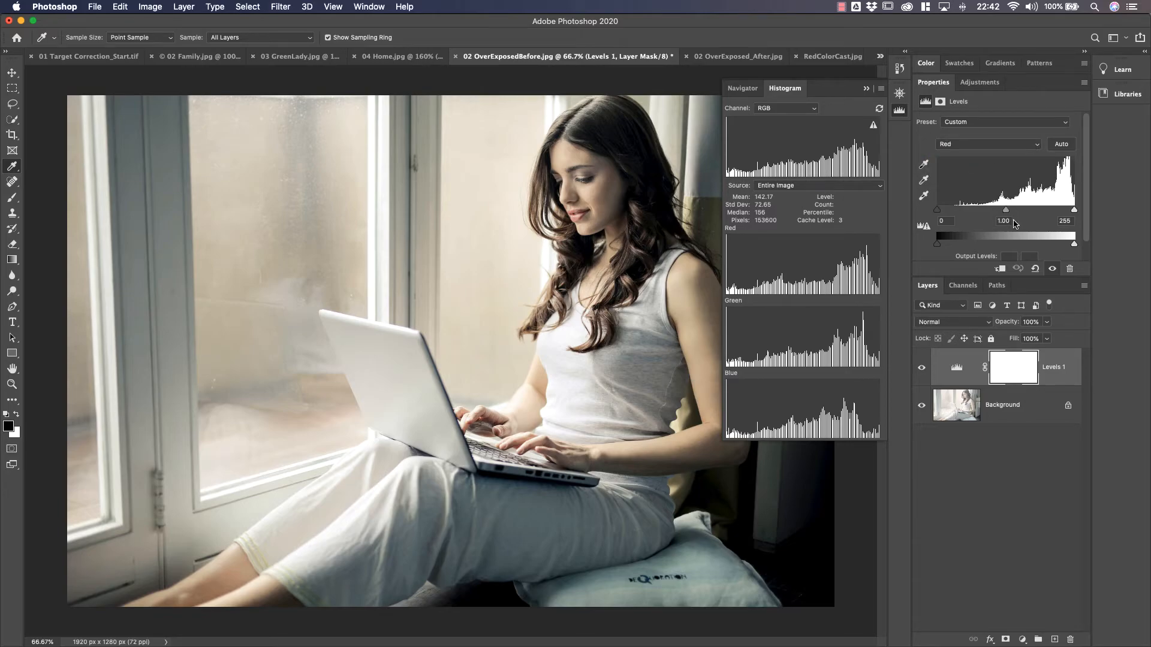
pyautogui.moveTo(1006, 213); pyautogui.dragTo(999, 213)
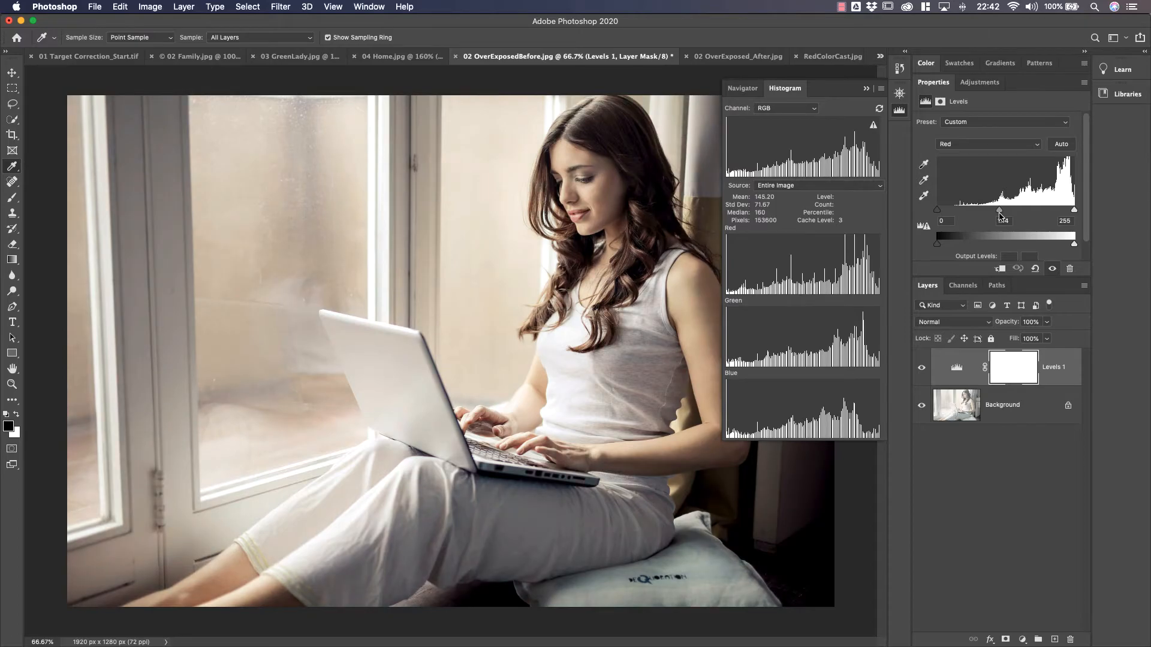
pyautogui.moveTo(1001, 213)
pyautogui.mouseDown()
pyautogui.moveTo(1020, 214)
pyautogui.moveTo(1005, 214)
pyautogui.mouseUp()
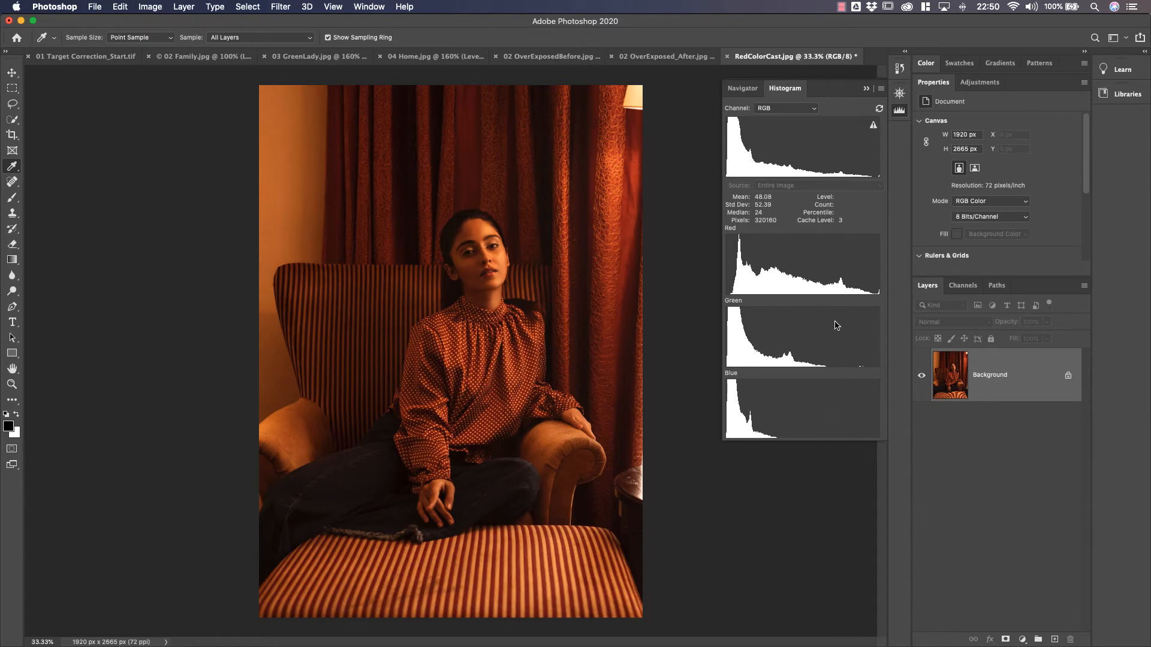
pyautogui.click(980, 84)
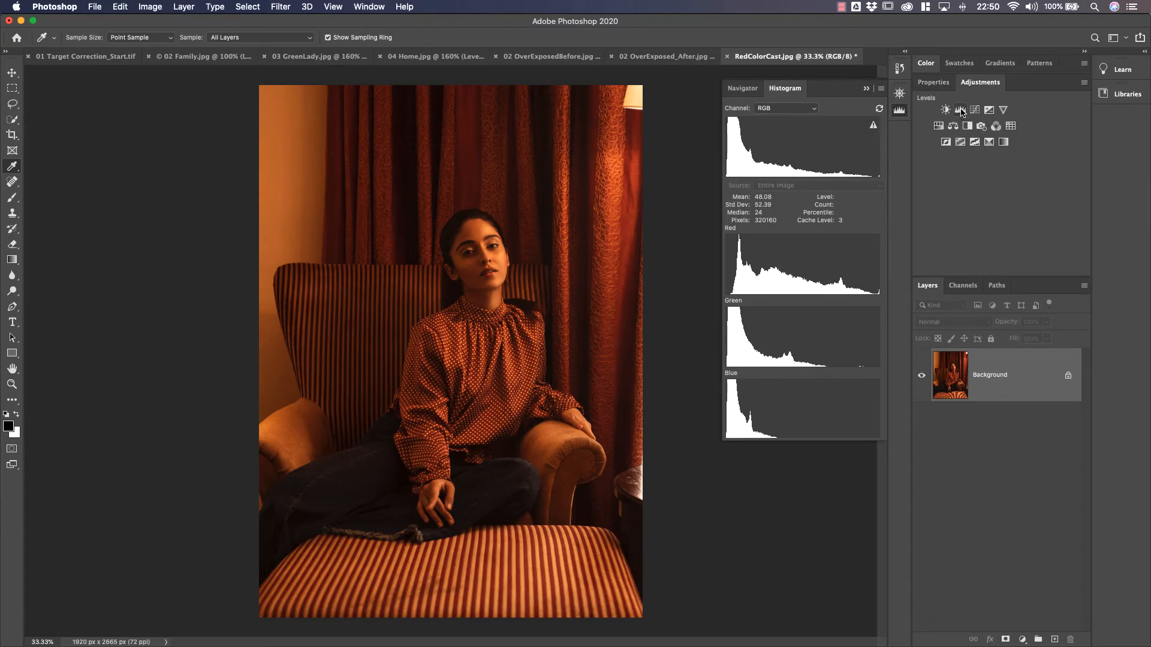
pyautogui.click(974, 110)
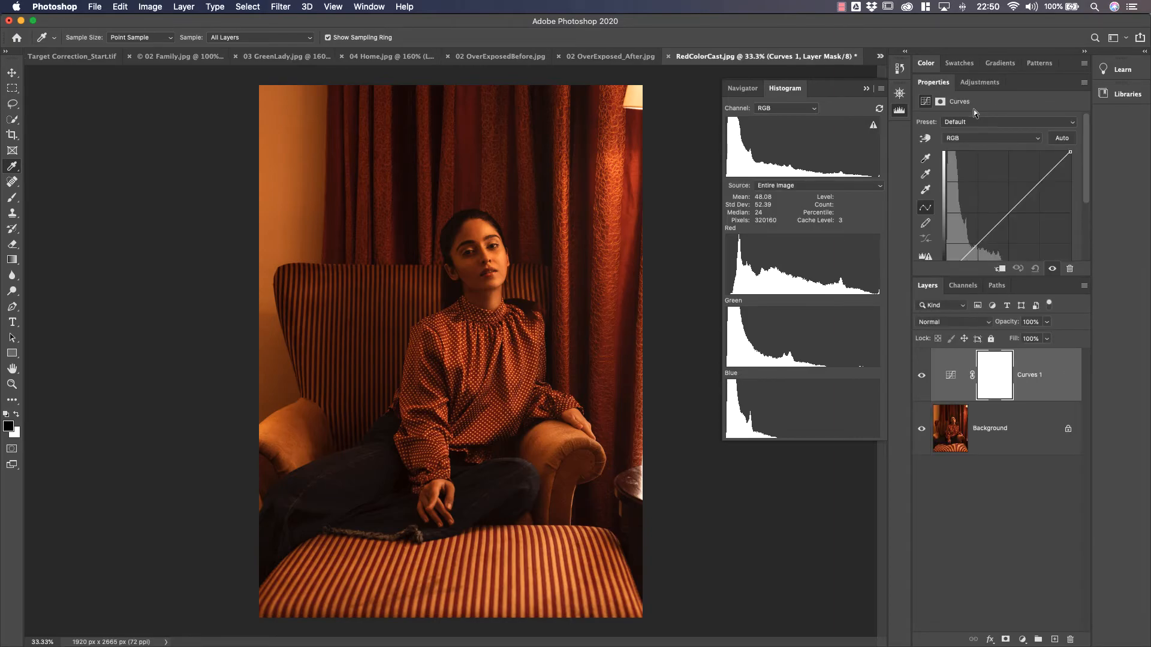
pyautogui.moveTo(986, 277); pyautogui.dragTo(986, 327)
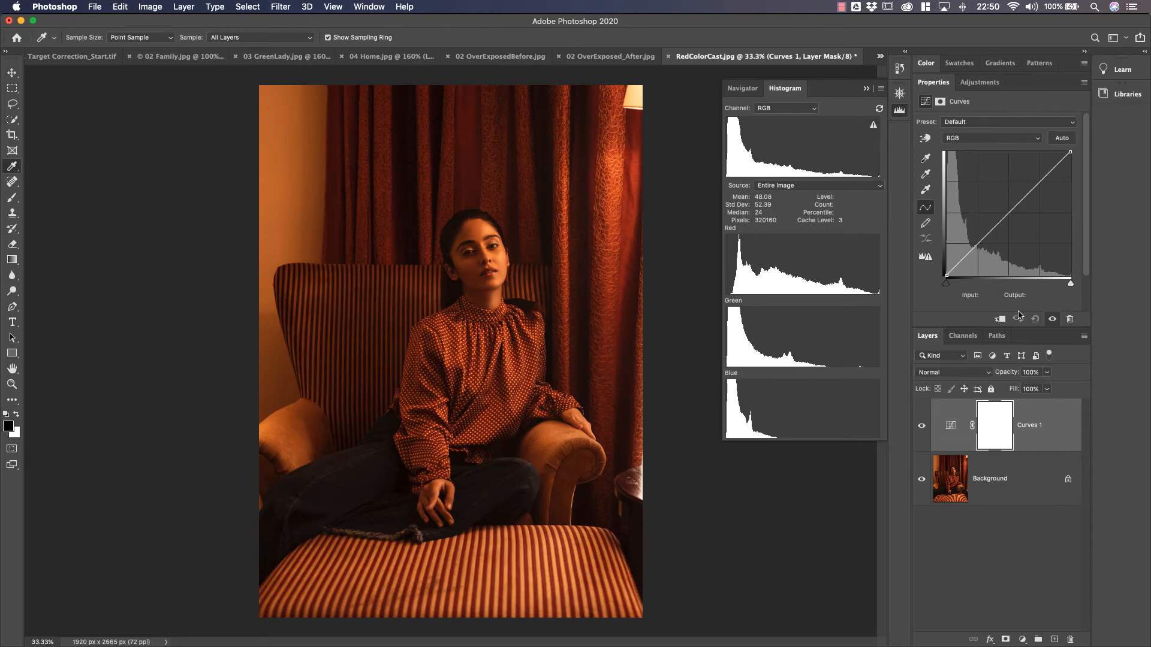
pyautogui.click(1070, 321)
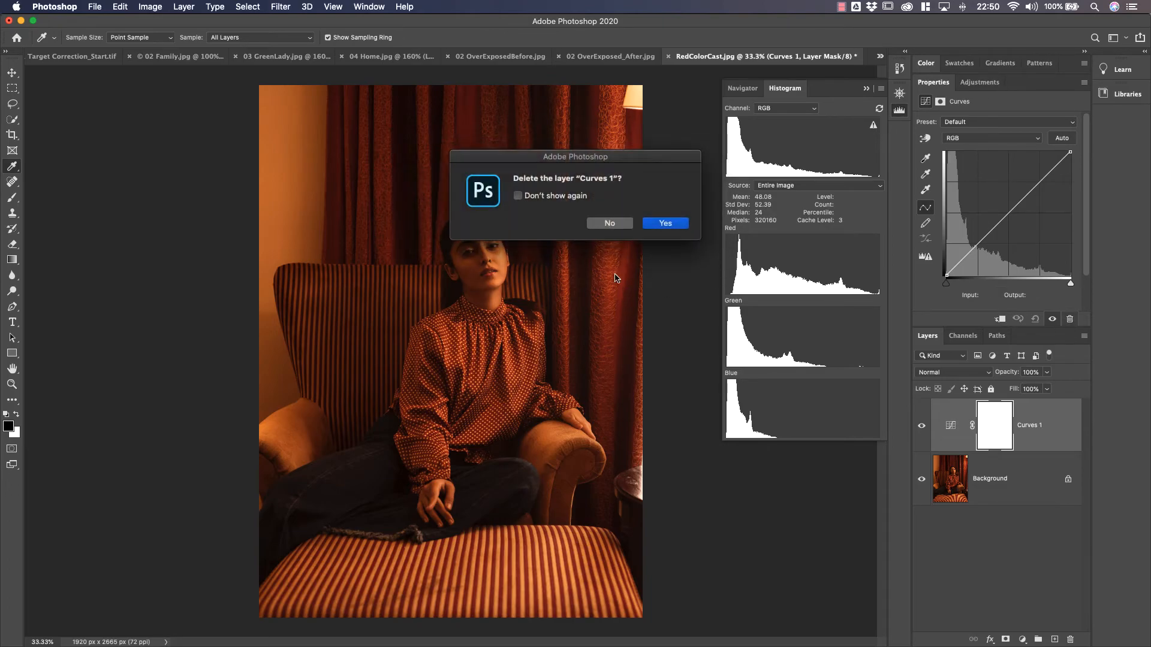
pyautogui.click(656, 225)
# Add a Levels adjustment layer to RedColorCast.jpg and set the Green channel's white input level to 165.
pyautogui.click(974, 84)
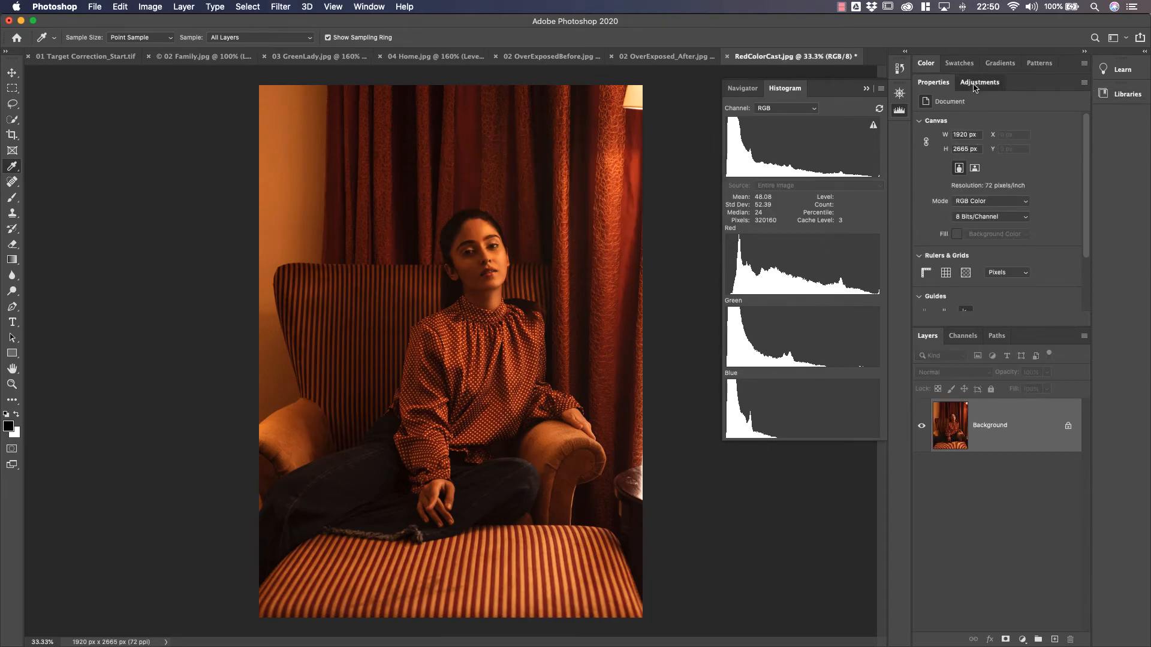
pyautogui.click(960, 110)
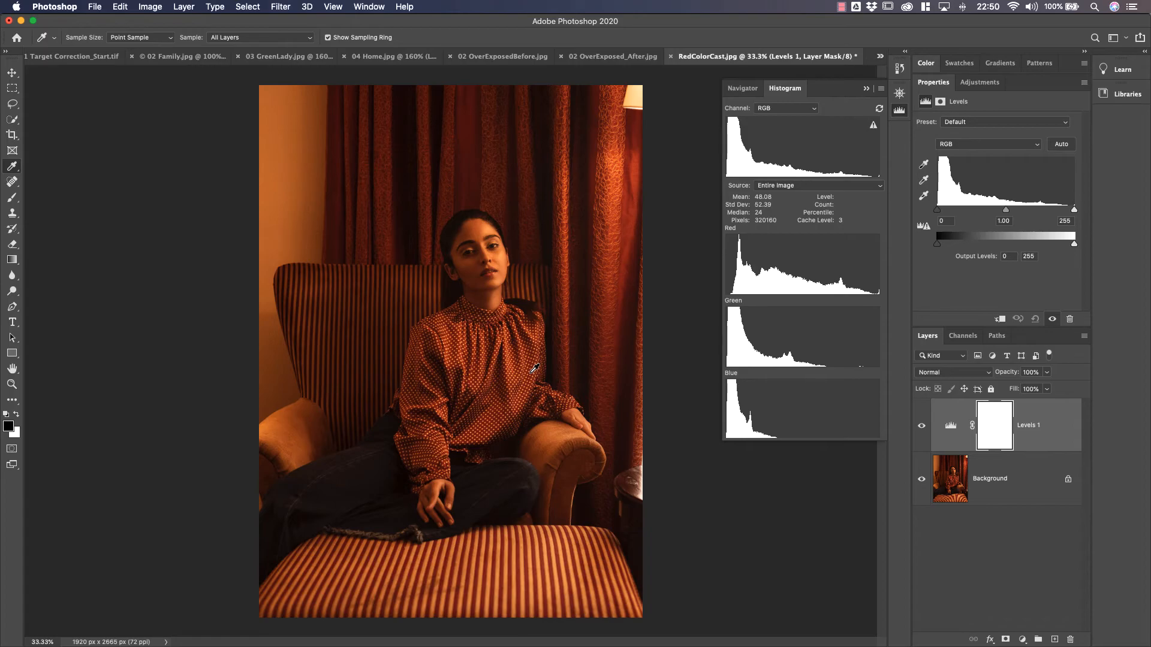
pyautogui.click(990, 145)
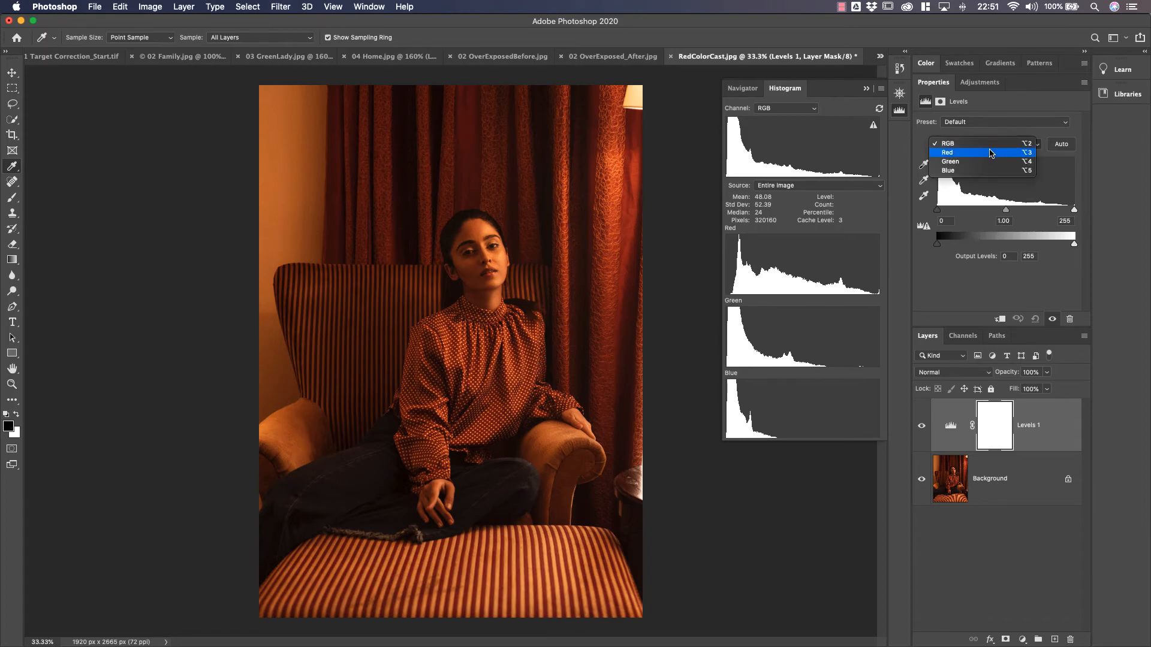
pyautogui.click(990, 153)
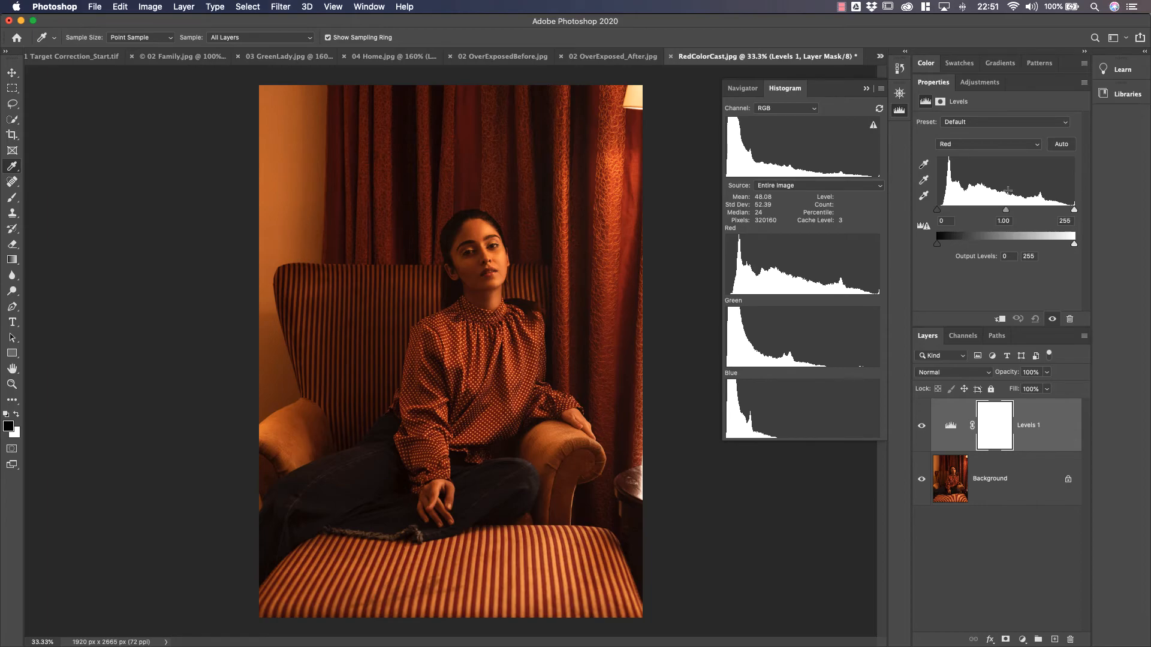
pyautogui.click(992, 145)
pyautogui.click(992, 153)
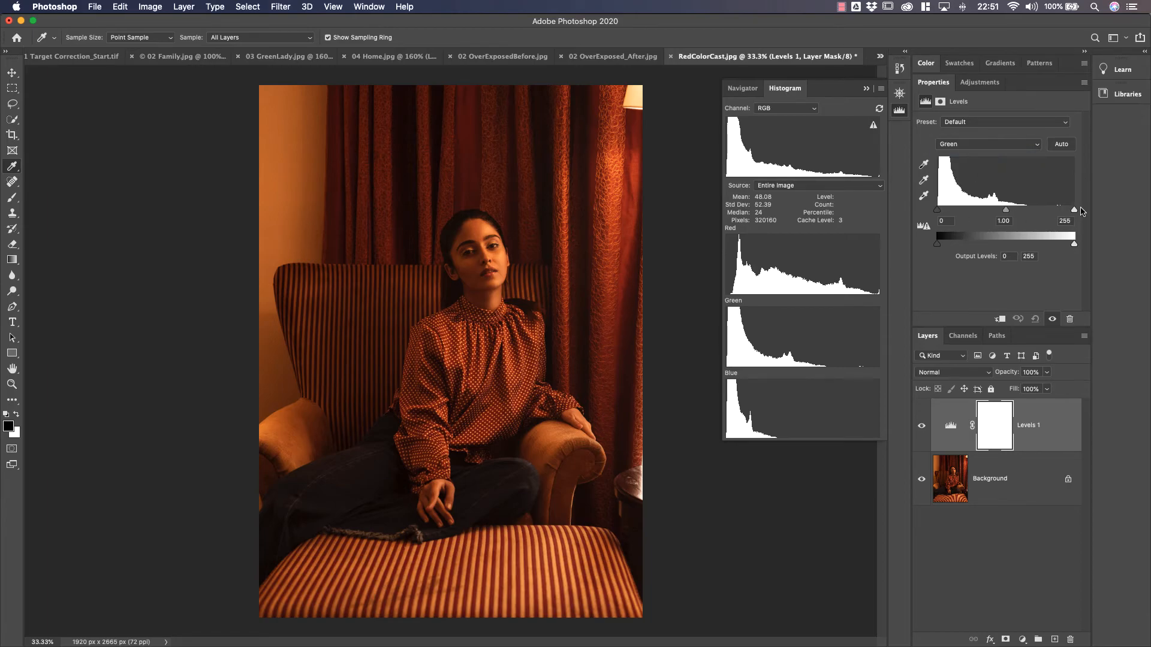
pyautogui.moveTo(1076, 214); pyautogui.dragTo(1026, 214)
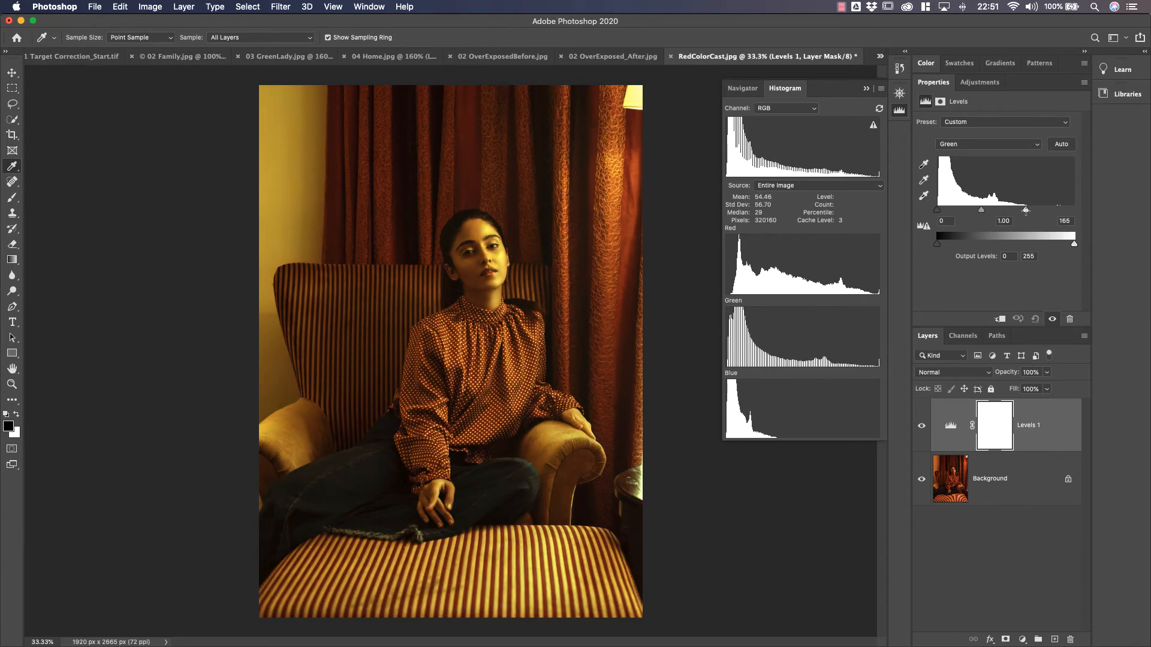
# Set the Blue channel's white input level to 91.
pyautogui.click(979, 148)
pyautogui.click(983, 154)
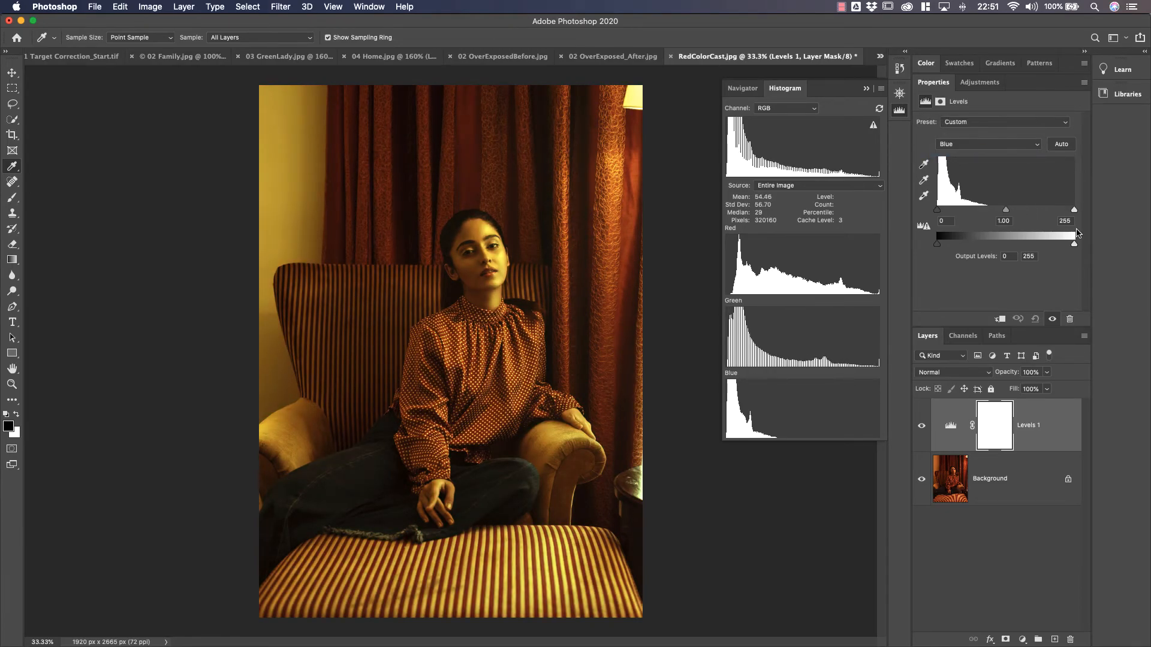
pyautogui.moveTo(1075, 213); pyautogui.dragTo(987, 213)
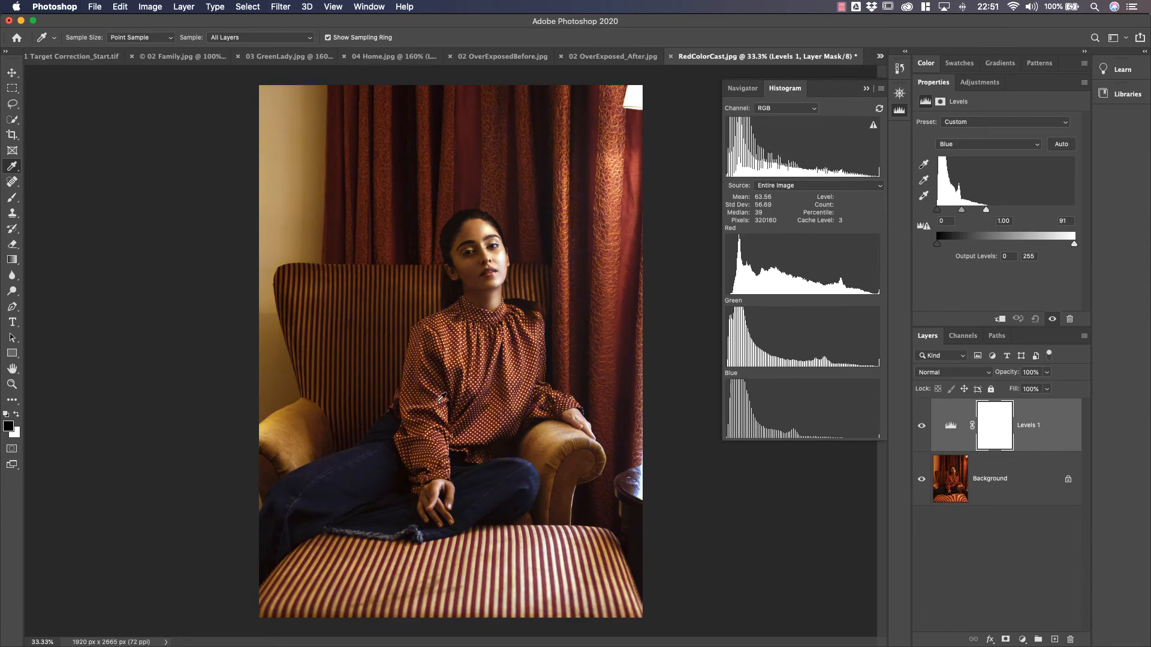
# Set the Red channel's black input level to 8.
pyautogui.click(960, 144)
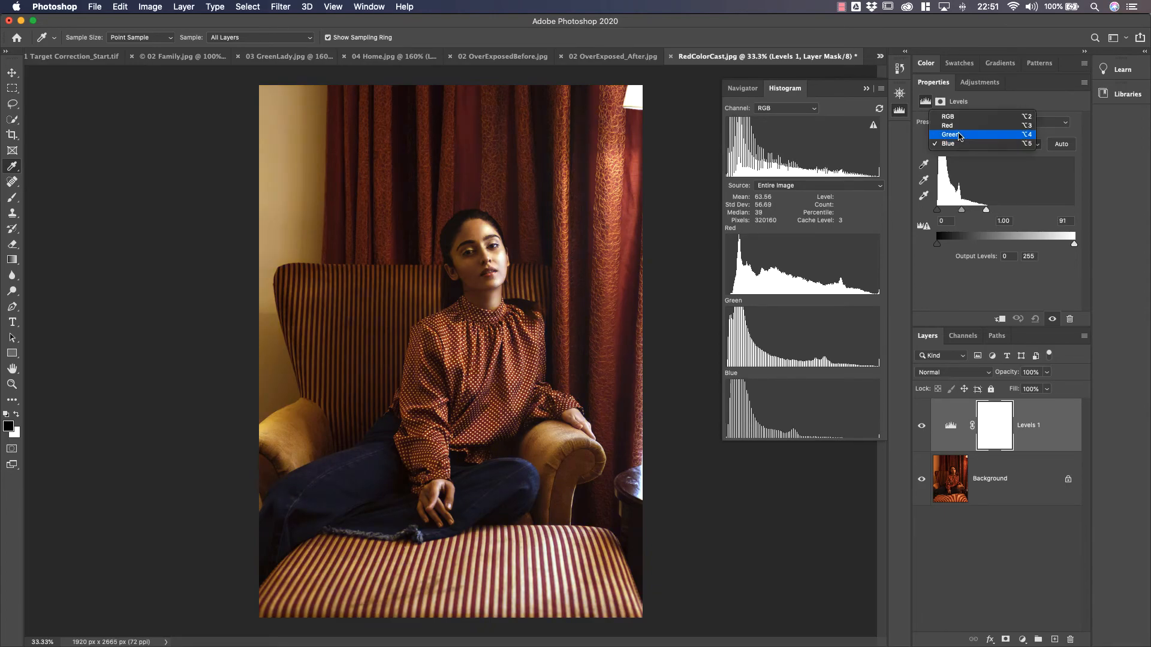
pyautogui.click(960, 126)
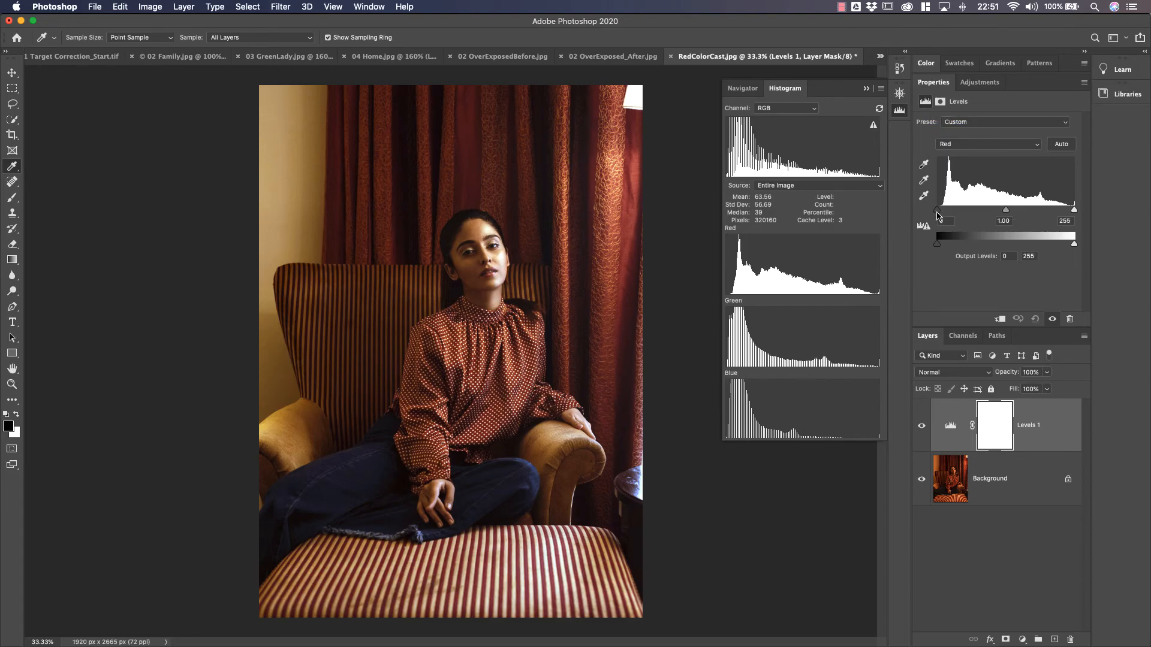
pyautogui.moveTo(939, 212); pyautogui.dragTo(942, 212)
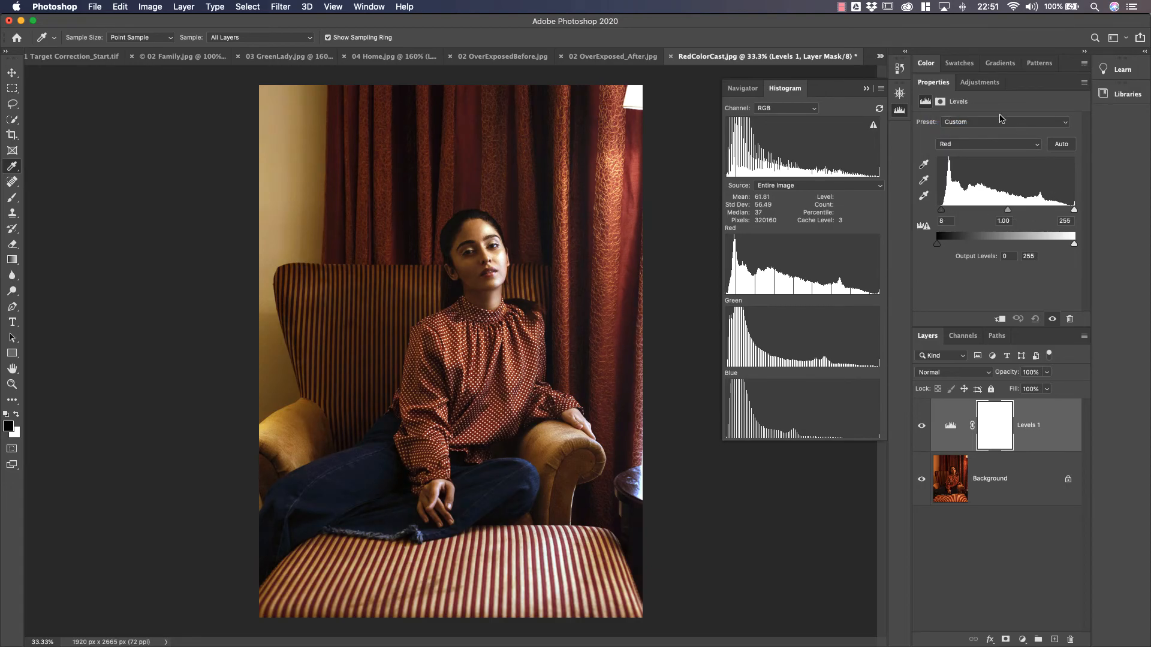
# Adjust the composite RGB levels, setting the midtone to 0.94 and the output levels to 4 and 225.
pyautogui.click(993, 147)
pyautogui.click(991, 153)
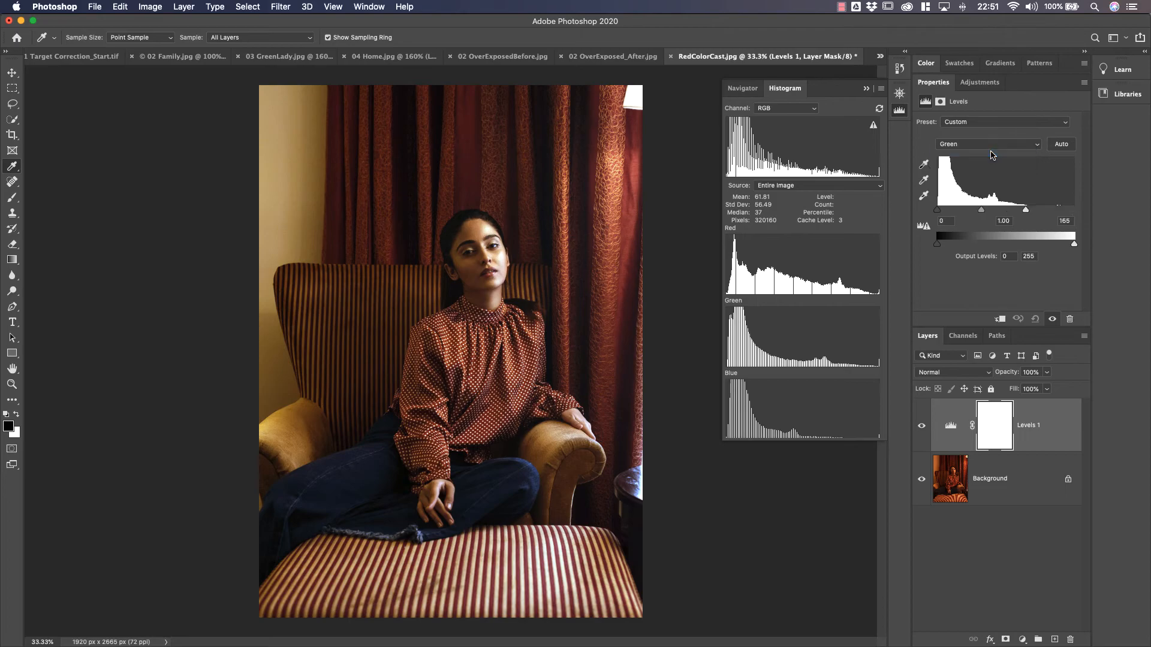
pyautogui.click(990, 146)
pyautogui.click(990, 156)
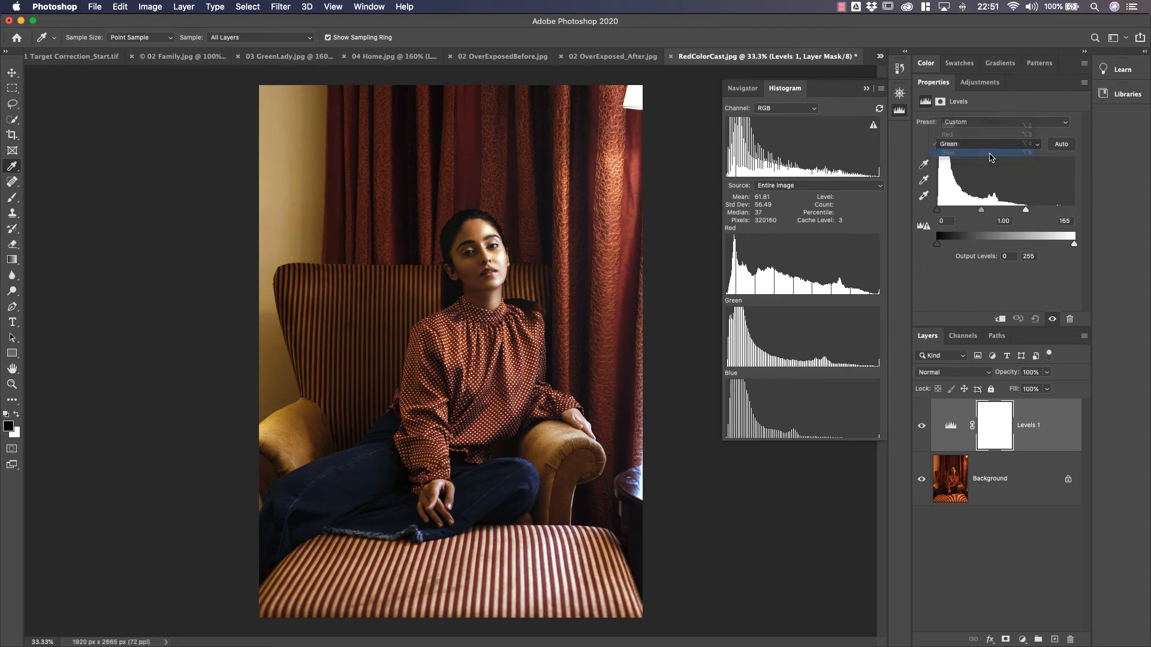
pyautogui.click(993, 146)
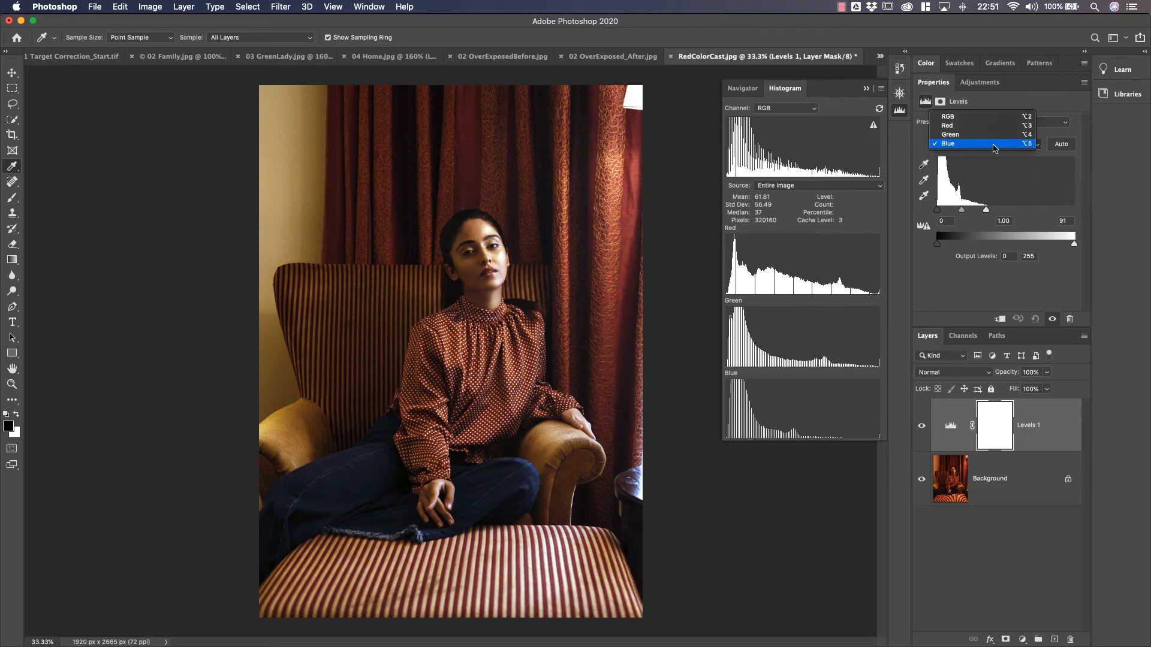
pyautogui.click(989, 118)
pyautogui.moveTo(1010, 211); pyautogui.dragTo(1009, 216)
pyautogui.moveTo(1074, 244); pyautogui.dragTo(1058, 247)
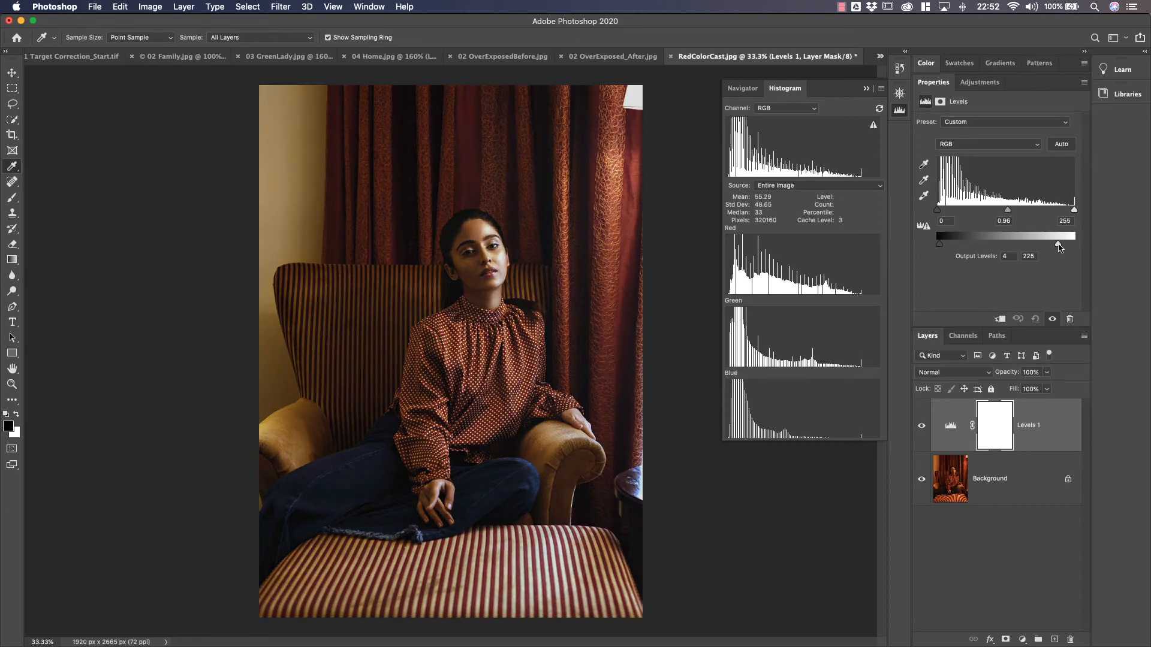
pyautogui.moveTo(1008, 213); pyautogui.dragTo(1010, 213)
# Set the Red channel's midtone input level to 1.11 in the Levels adjustment.
pyautogui.click(992, 144)
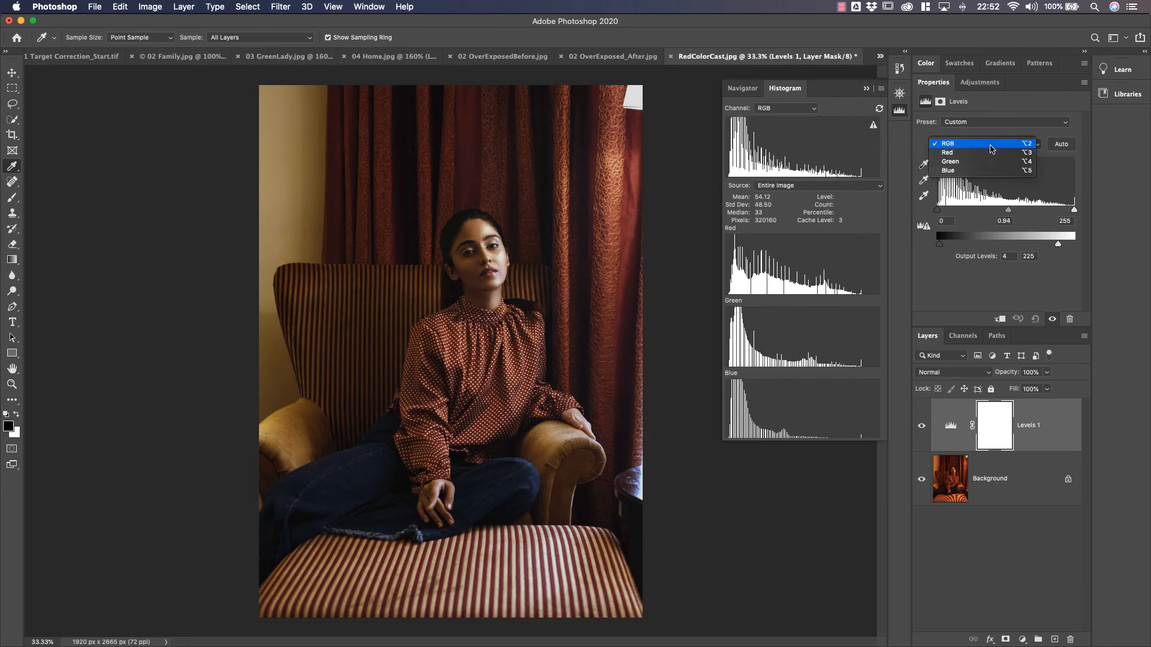
pyautogui.click(992, 155)
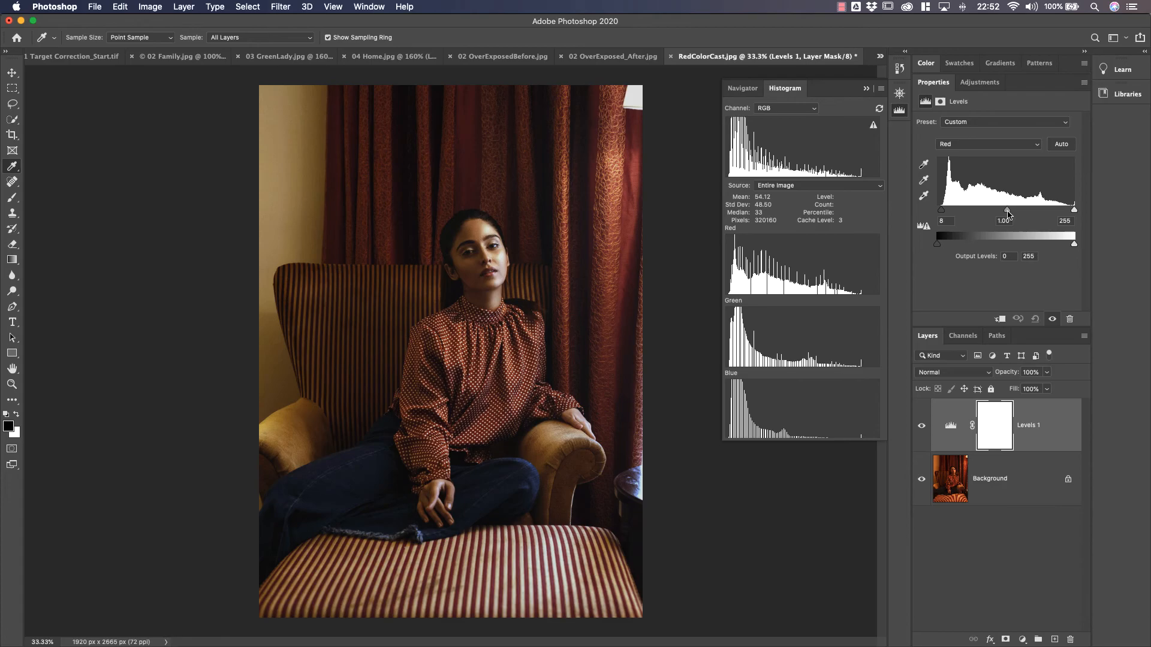
pyautogui.moveTo(1010, 214); pyautogui.dragTo(1008, 213)
pyautogui.moveTo(1009, 214); pyautogui.dragTo(1004, 214)
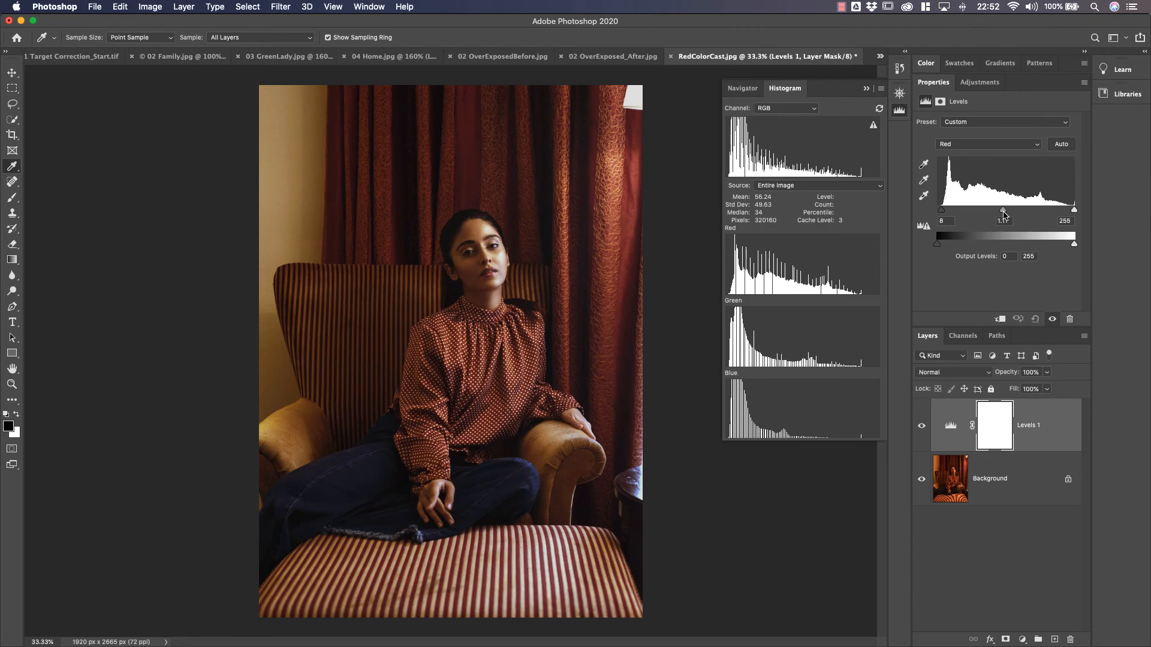
# Set the Blue channel's midtone input level to 1.11 and compare the photo with and without the Levels layer.
pyautogui.click(981, 146)
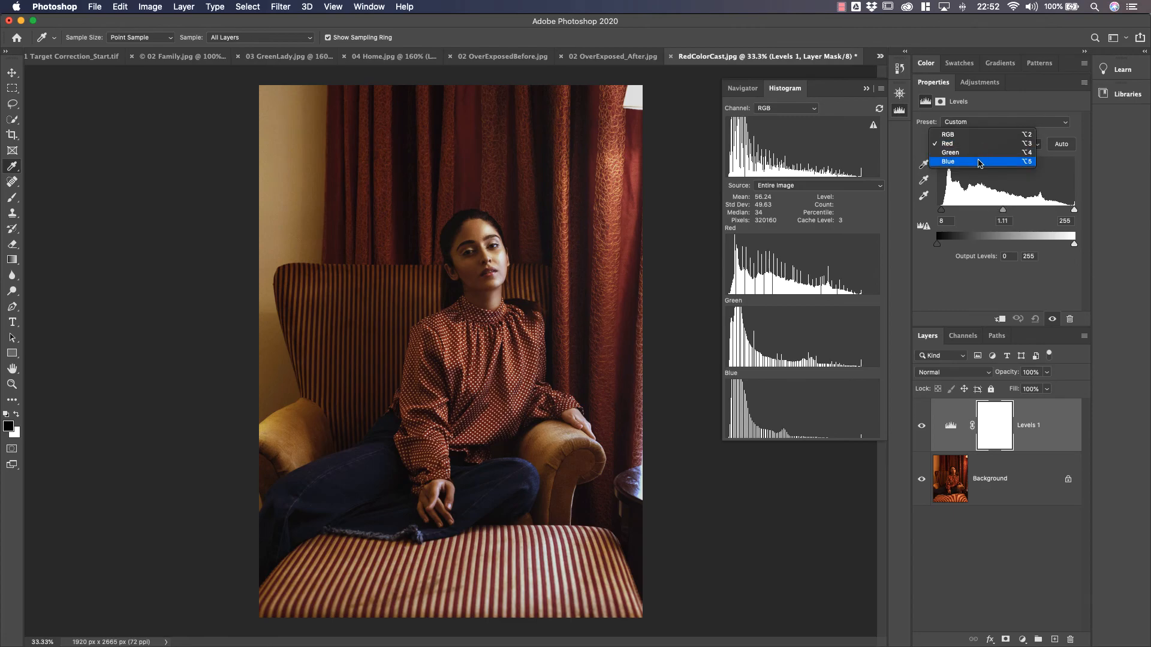
pyautogui.click(980, 162)
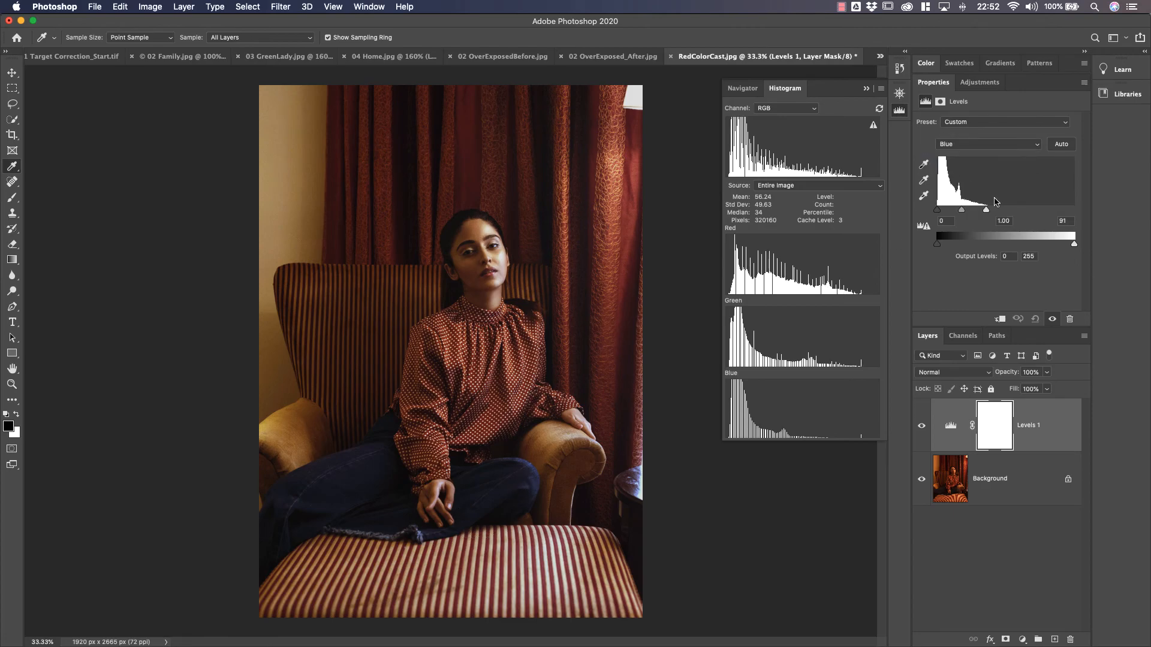
pyautogui.moveTo(961, 214); pyautogui.dragTo(960, 214)
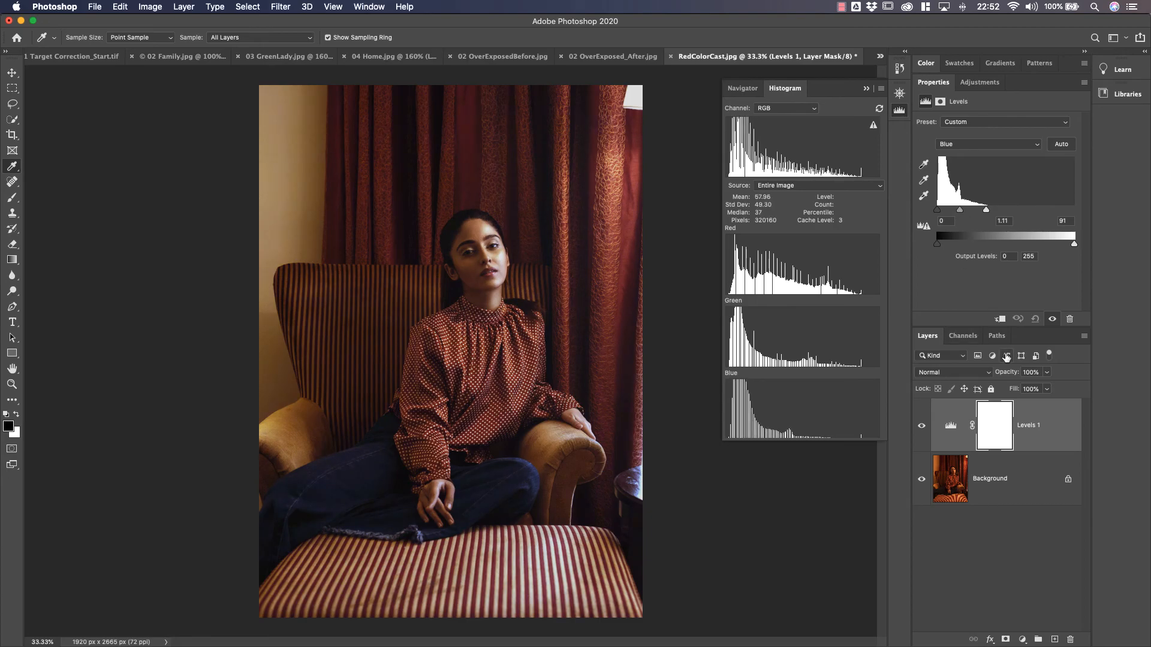
pyautogui.click(922, 427)
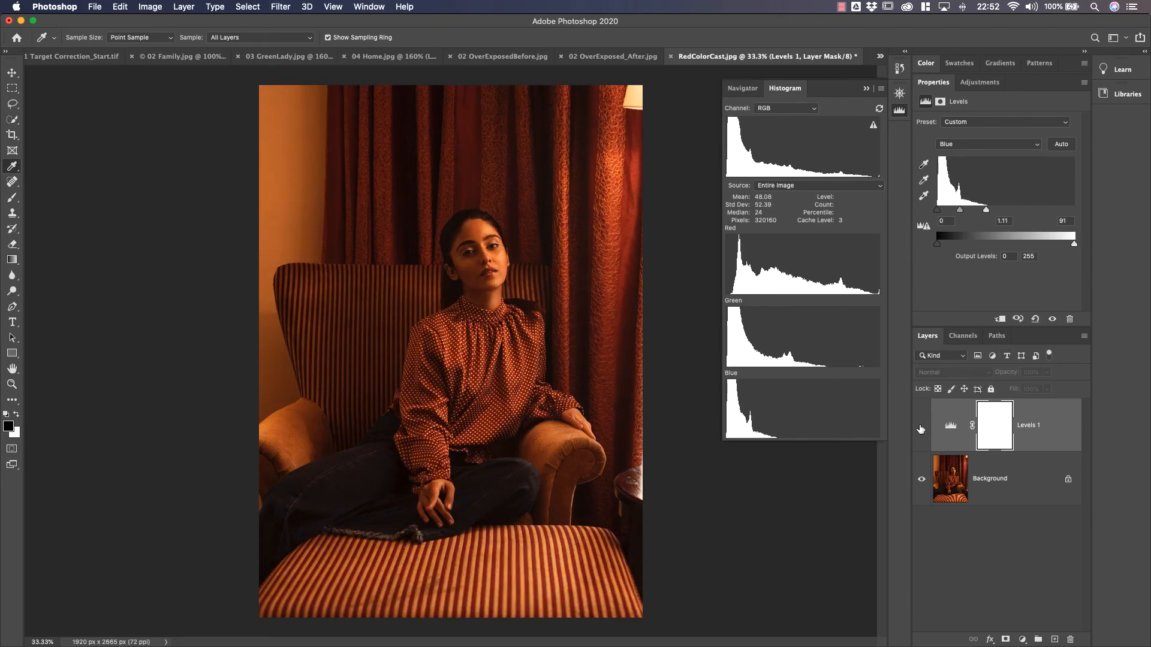
pyautogui.click(922, 427)
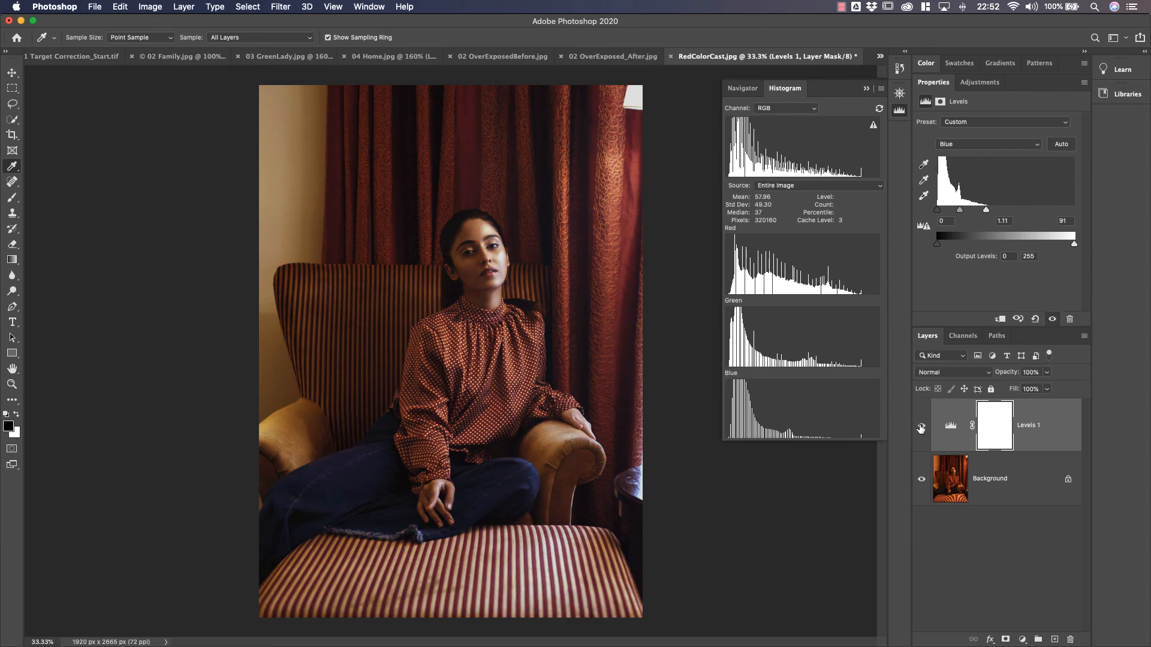
# Raise the Red channel's midtone input level slightly further to brighten the reds.
pyautogui.click(1000, 145)
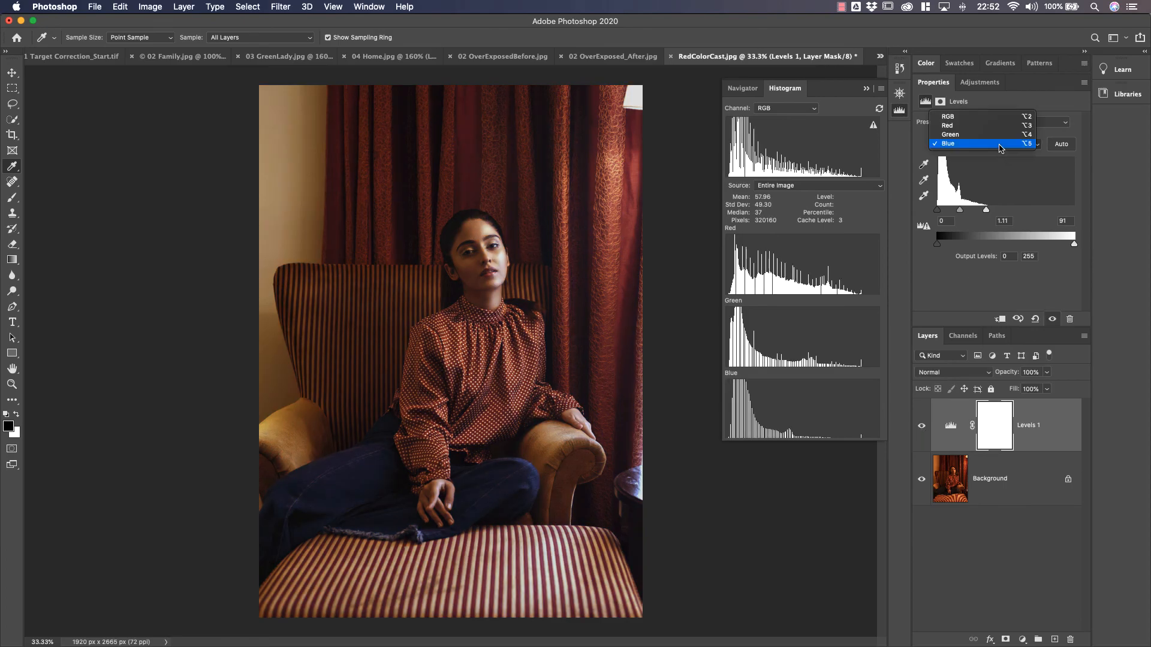
pyautogui.click(997, 138)
pyautogui.click(994, 144)
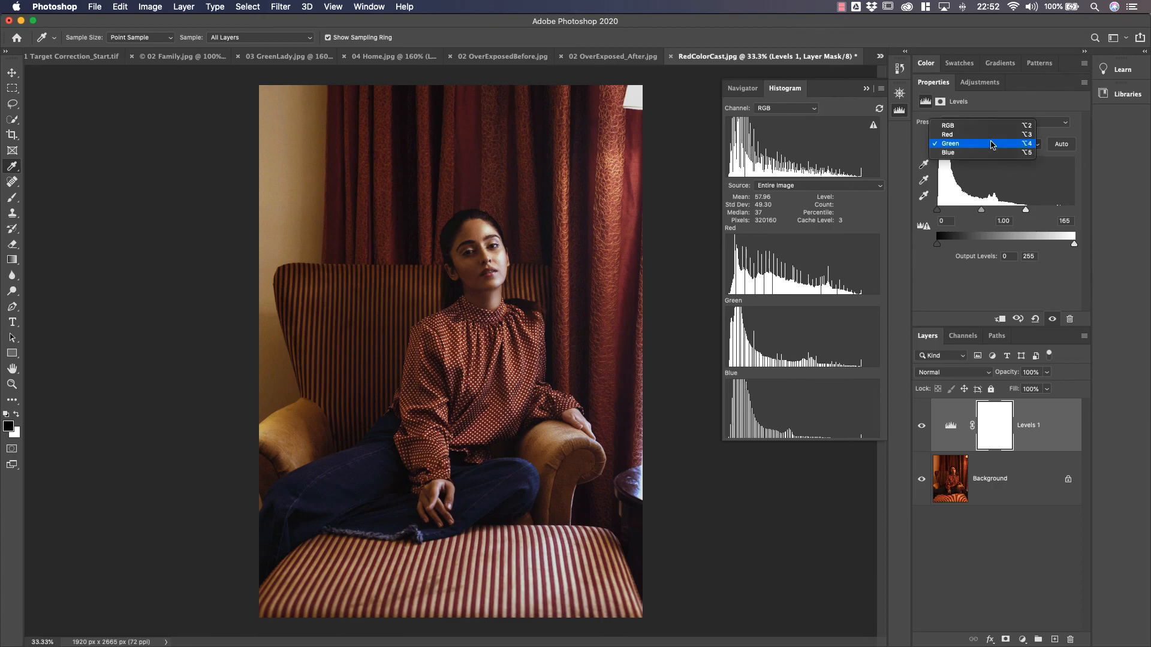
pyautogui.click(995, 133)
pyautogui.moveTo(1002, 211); pyautogui.dragTo(998, 211)
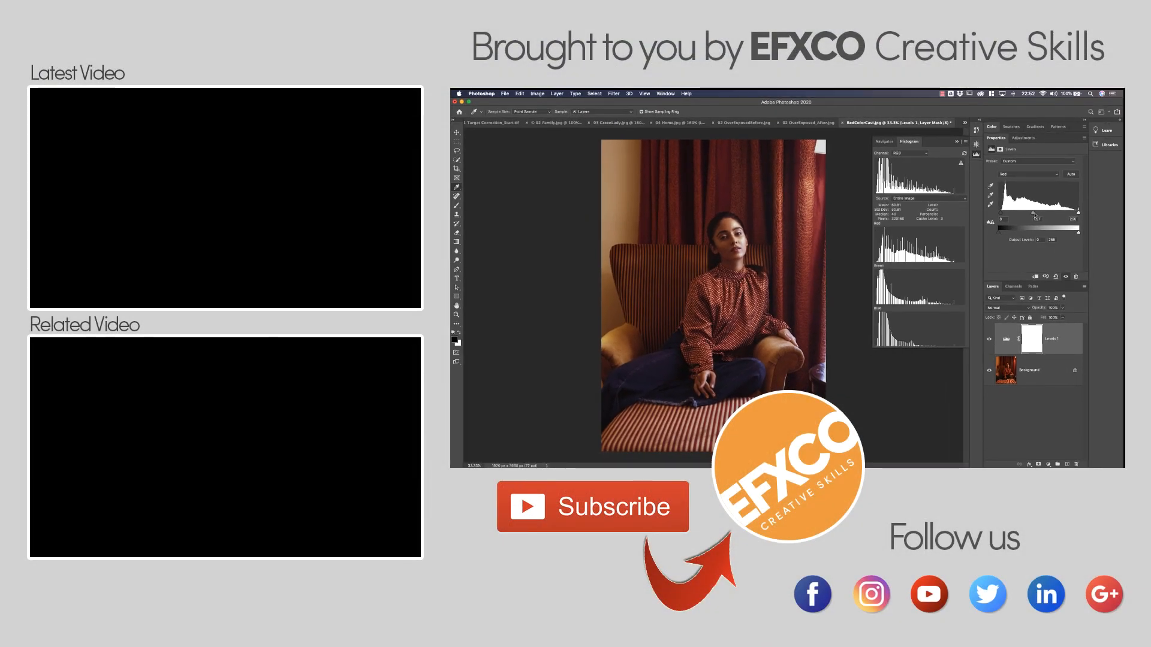